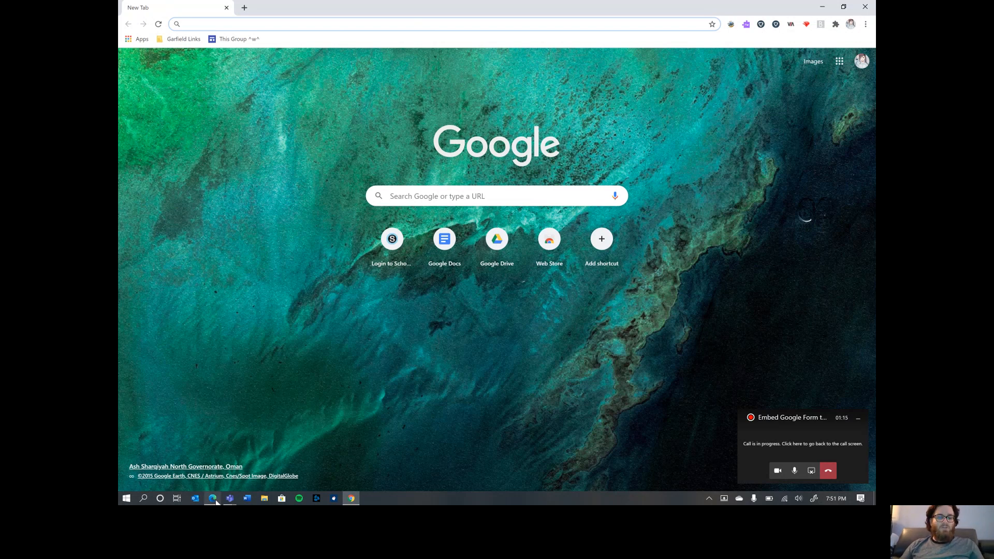
- In Edge, go to drive.google.com to load My Drive
left_click(212, 455)
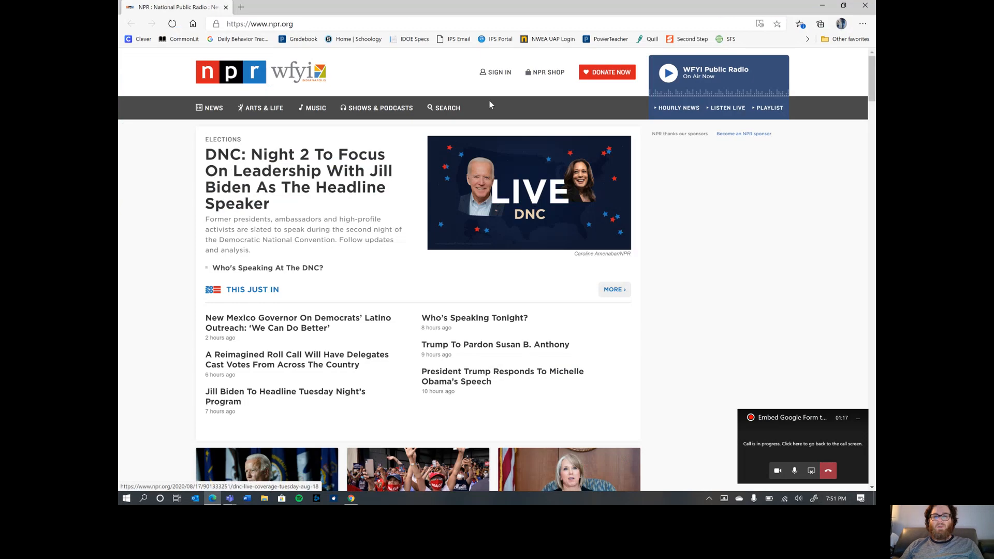
left_click(327, 25)
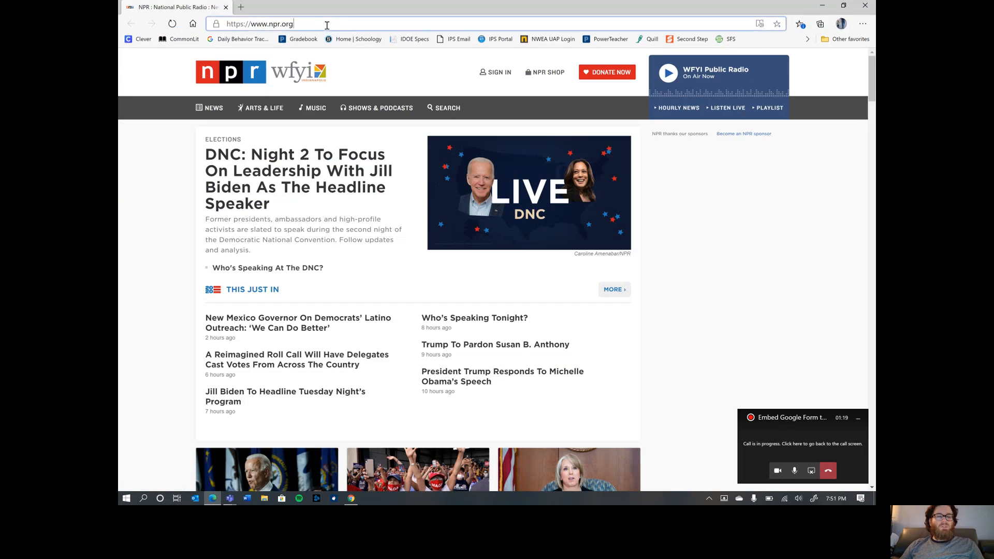
type("dr")
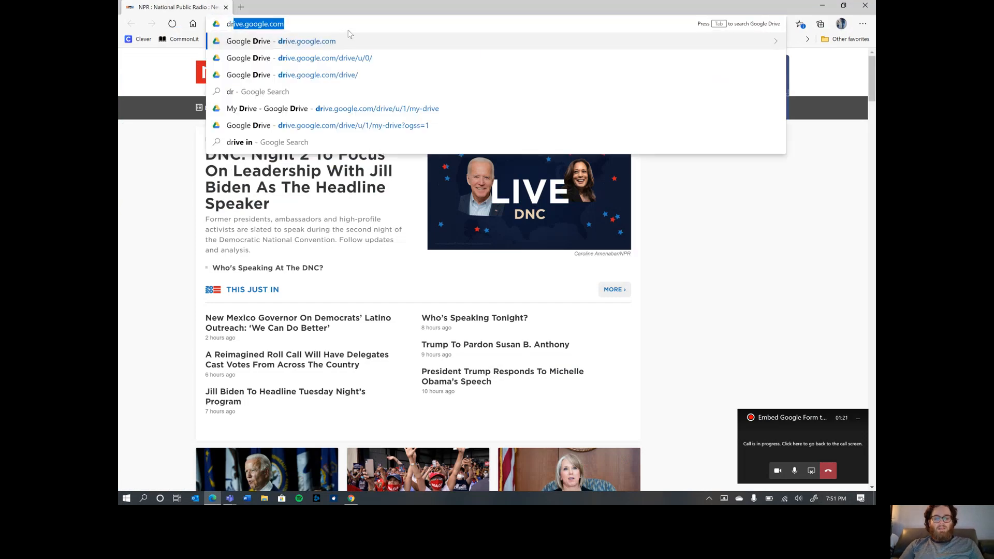
type("ive.google.com")
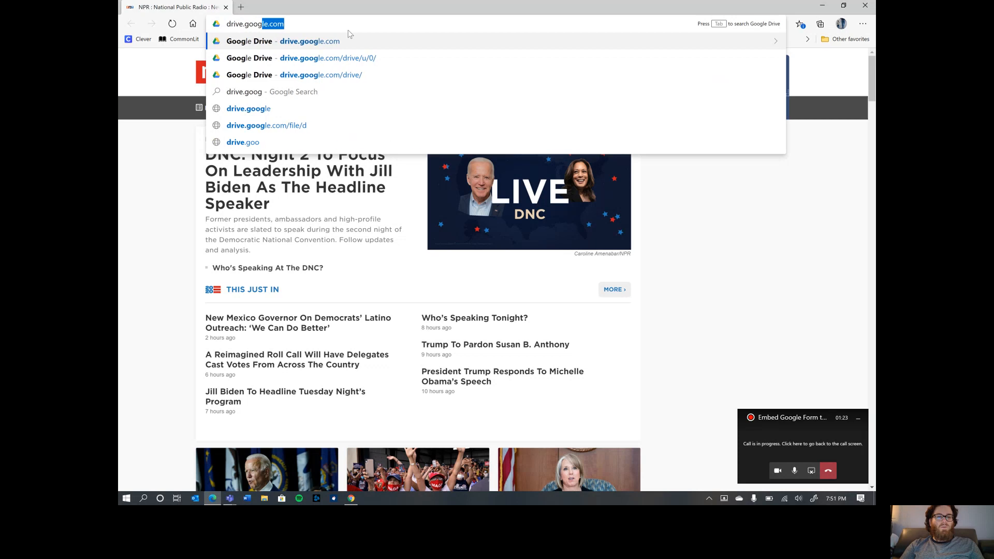
key("Return")
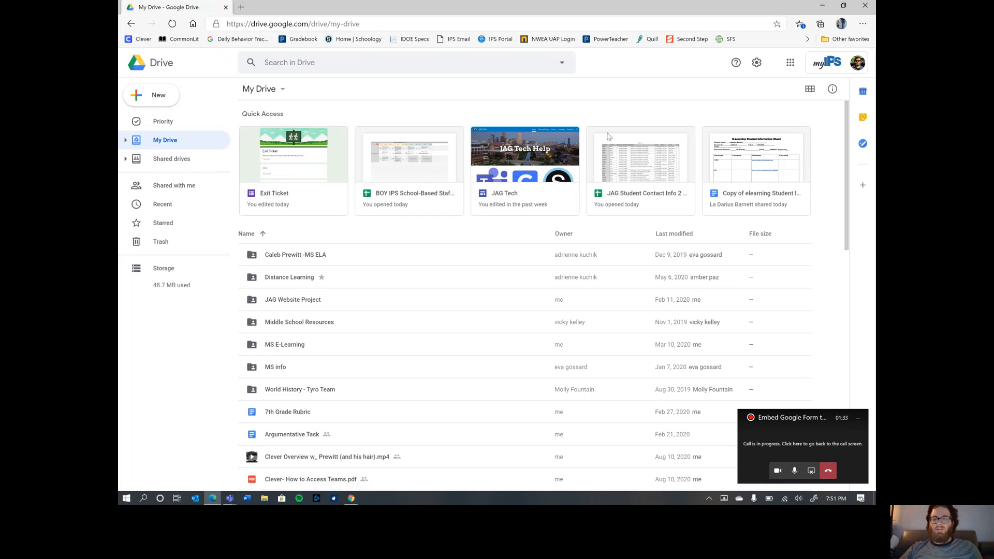
- Start a Google Form from a template through New > More > Google Forms
scroll(603, 241, "down", 4)
scroll(603, 243, "up", 2)
scroll(603, 243, "up", 2)
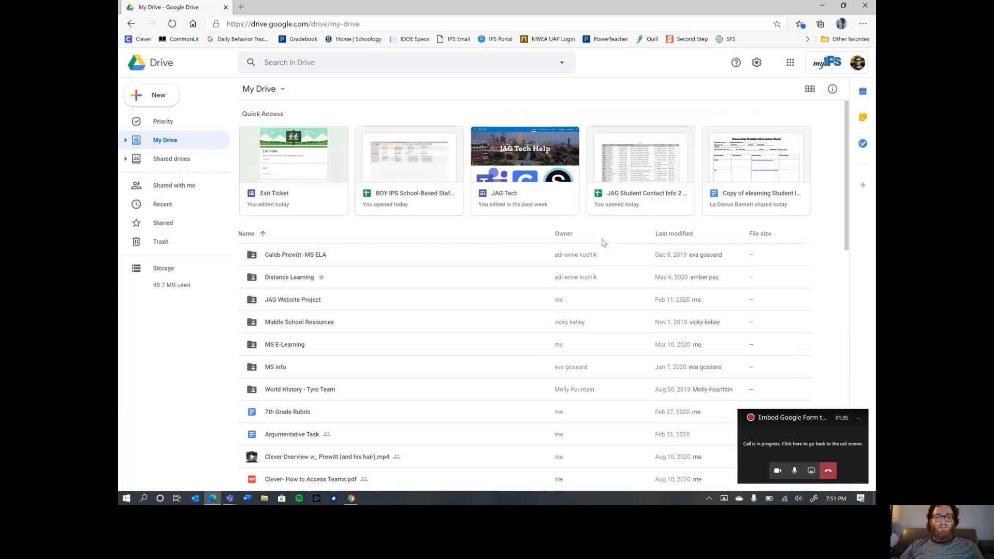
left_click(158, 99)
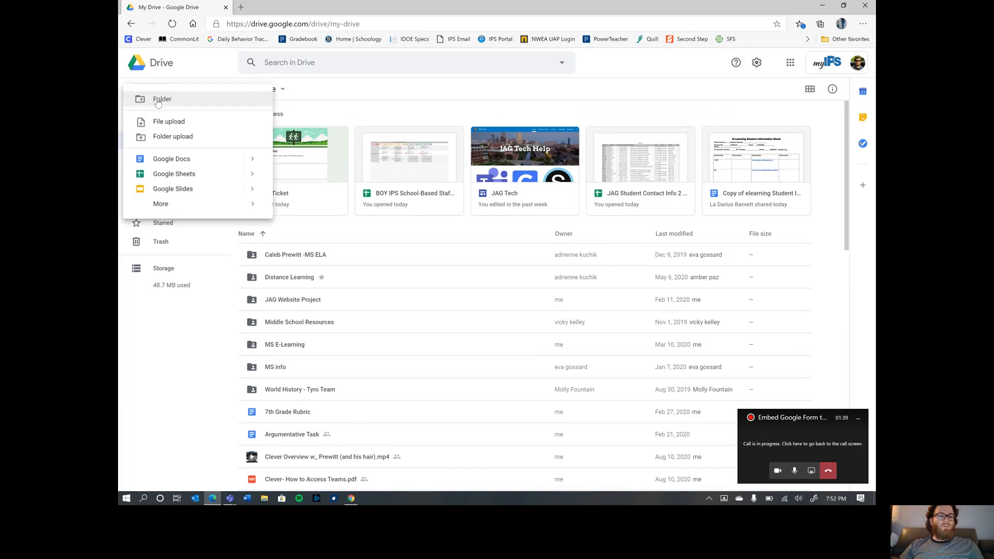
mouse_move(185, 211)
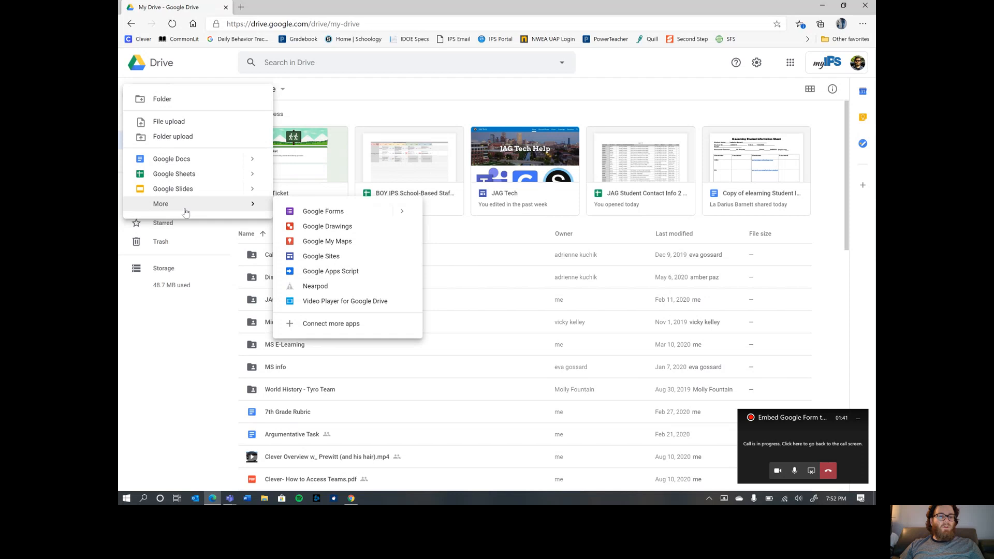
mouse_move(402, 215)
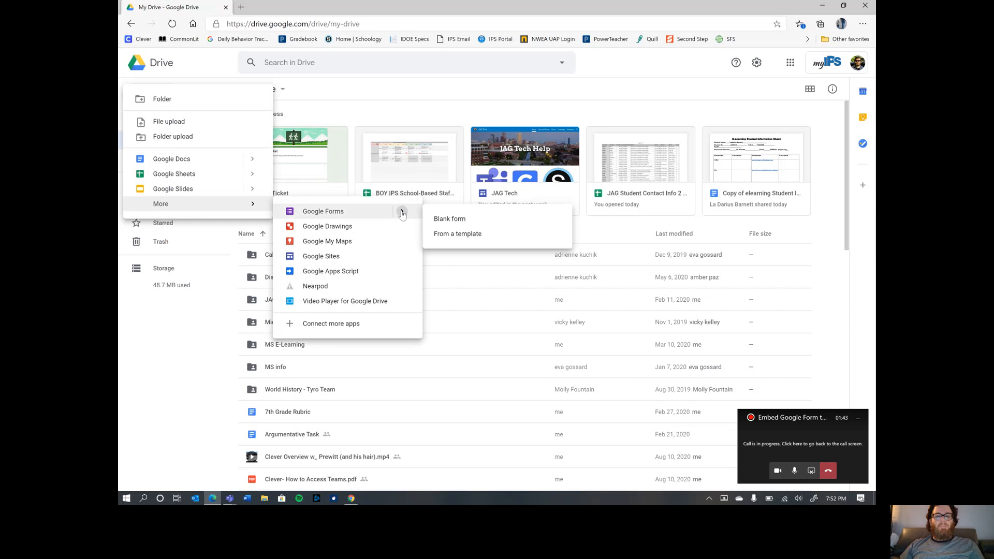
left_click(460, 239)
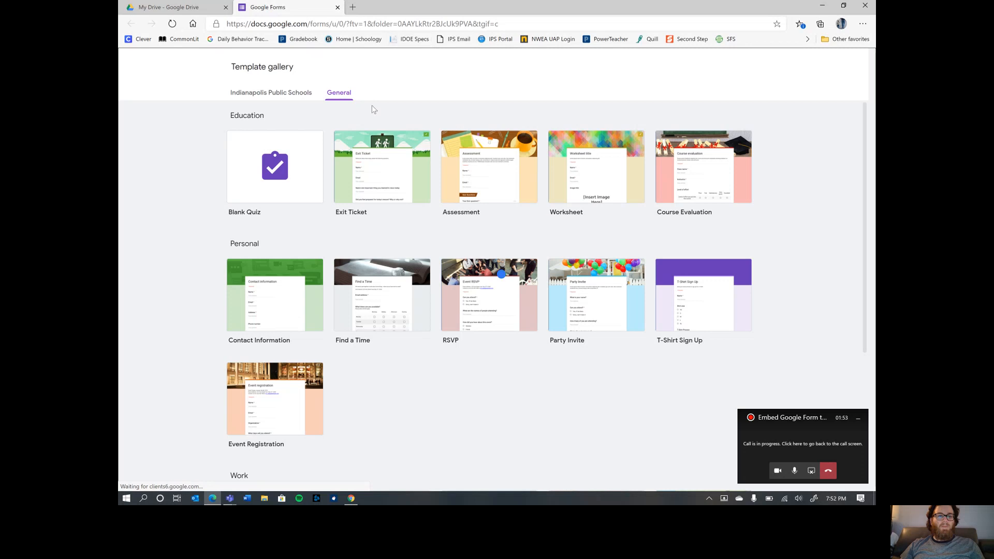
- Create a new form from the Exit Ticket template
left_click(368, 158)
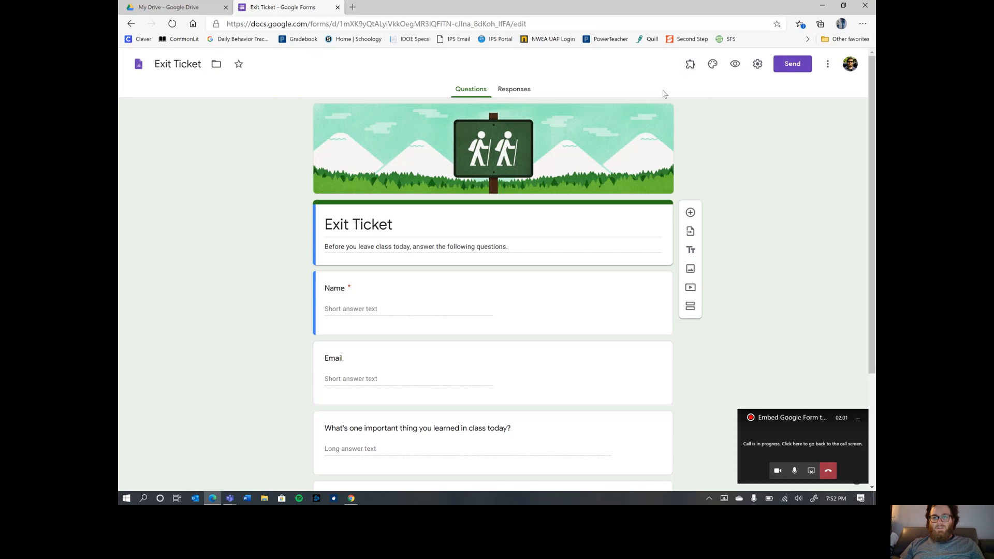
scroll(767, 160, "down", 2)
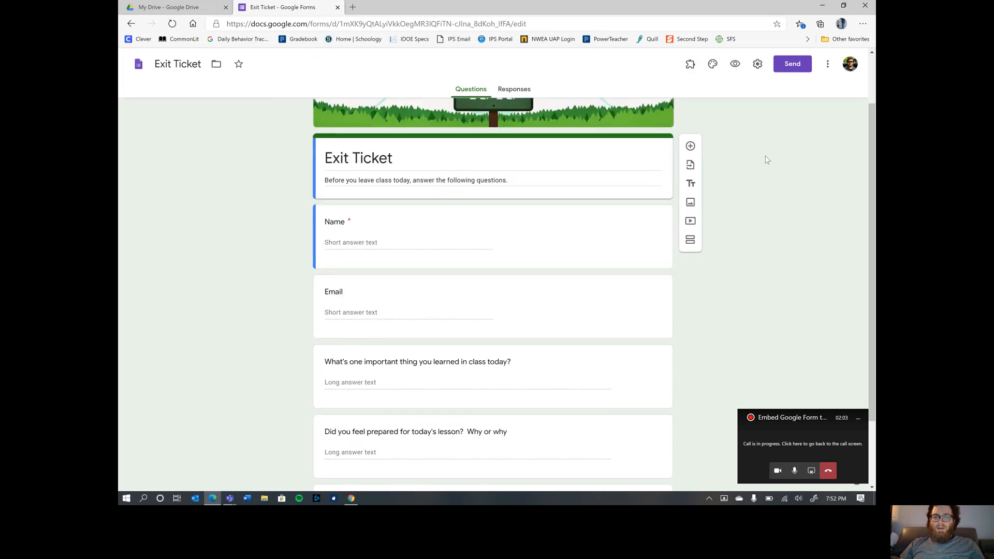
scroll(768, 160, "up", 2)
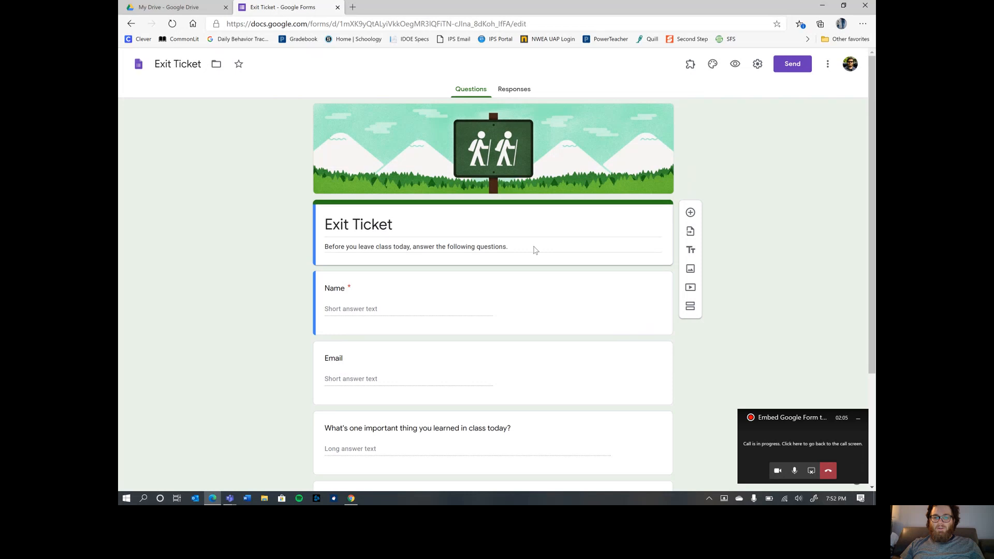
- Delete the template's Email question, leaving Name and three reflection questions
scroll(524, 259, "down", 4)
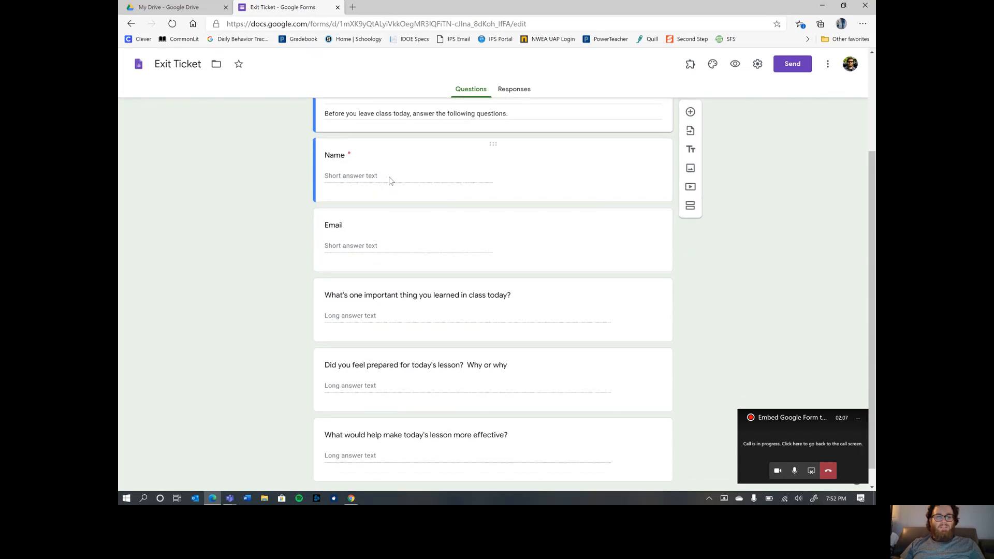
left_click(572, 233)
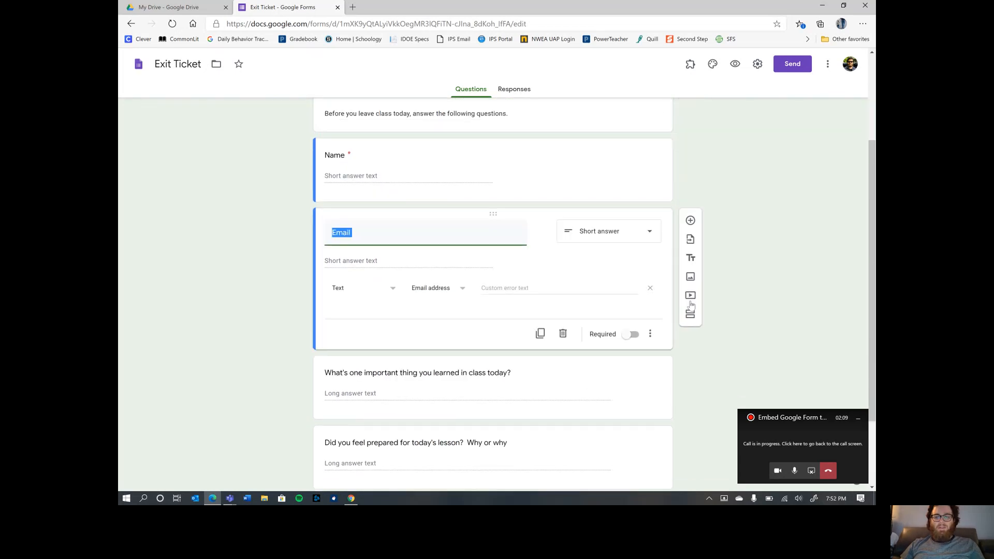
left_click(563, 335)
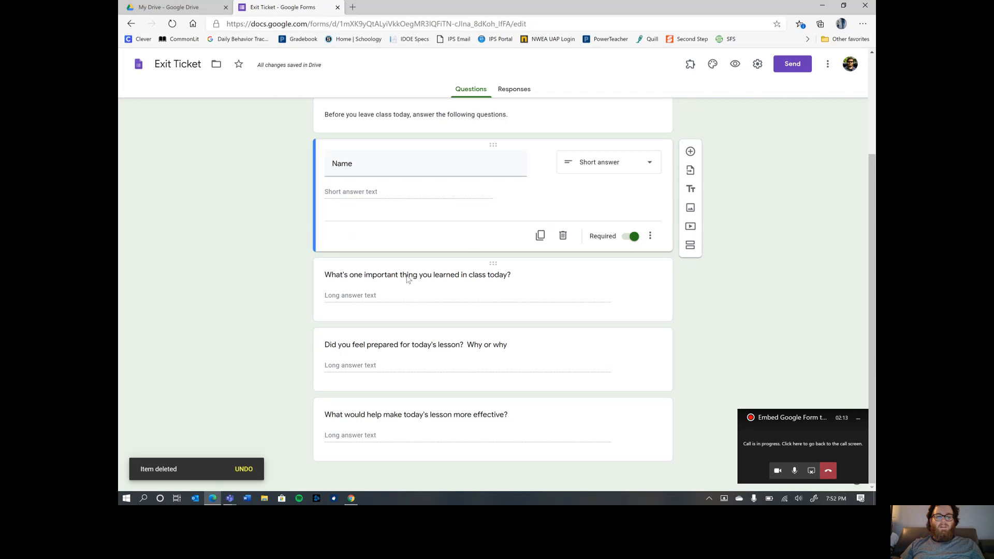
- Retitle the 'learned today' and 'feeling prepared' questions as the two noun questions
left_click(476, 276)
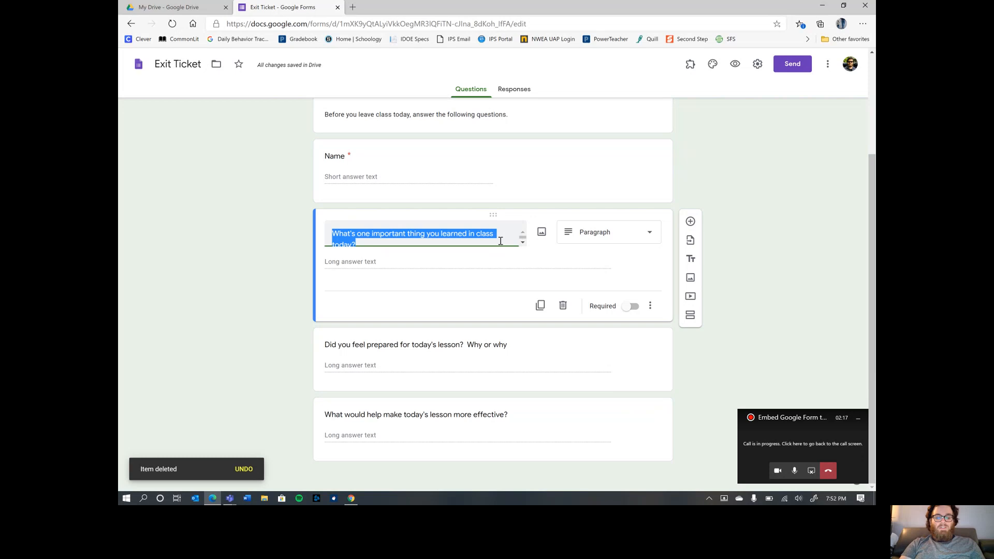
type("In on")
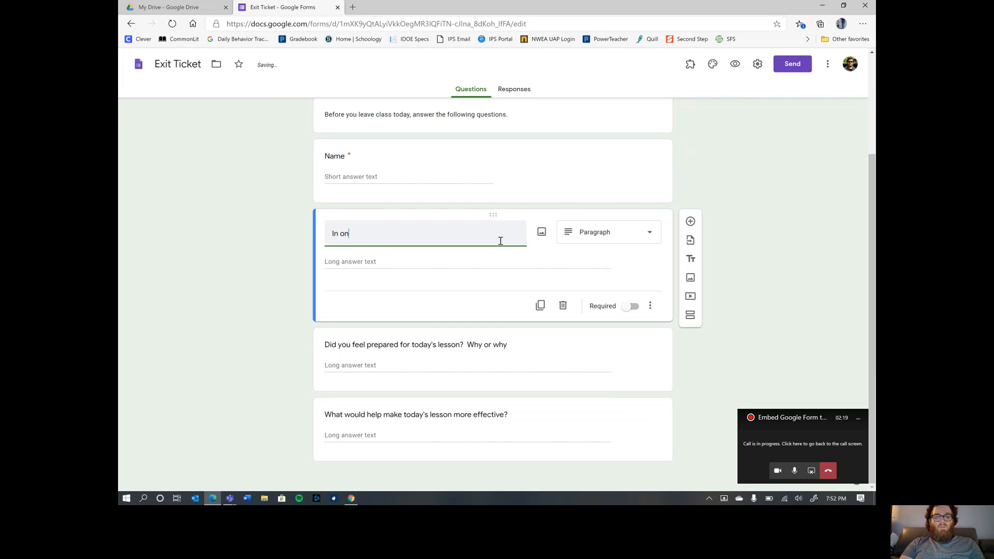
type("e complete sentence, define noun.")
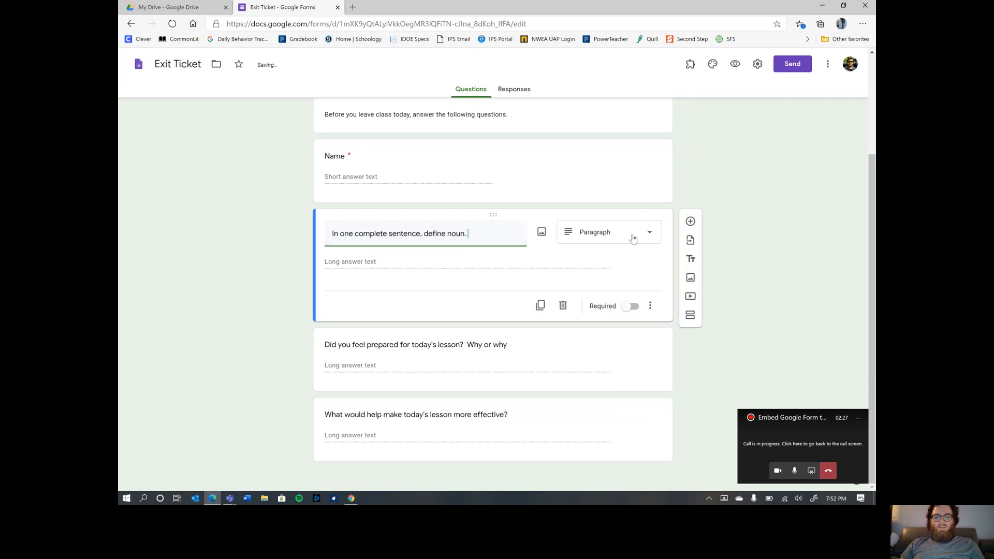
left_click(493, 348)
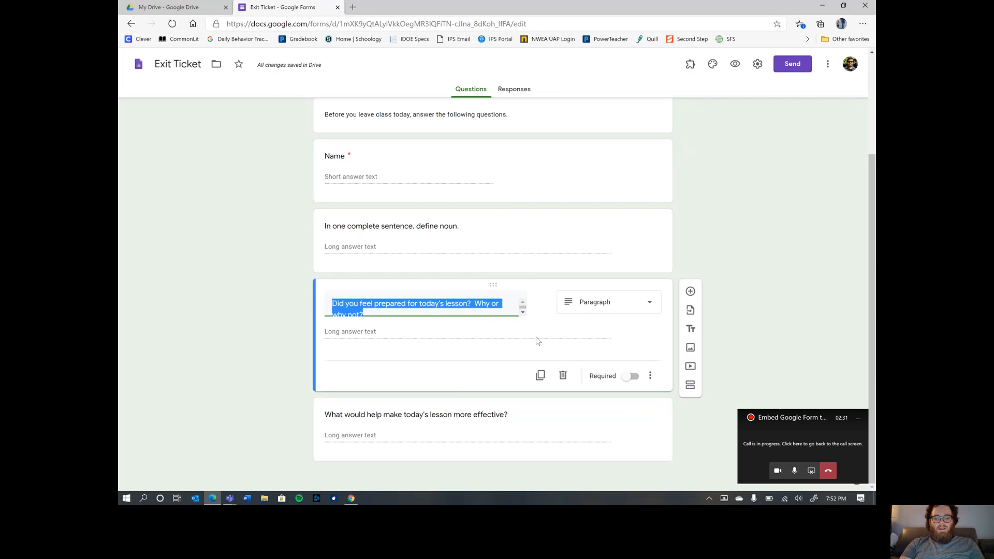
key("BackSpace")
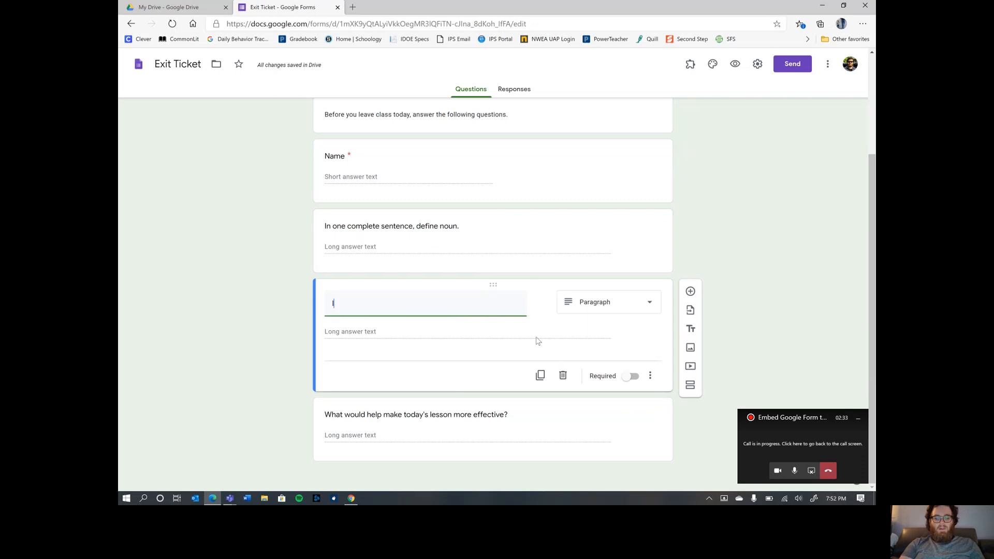
type("In the list below, identify the n")
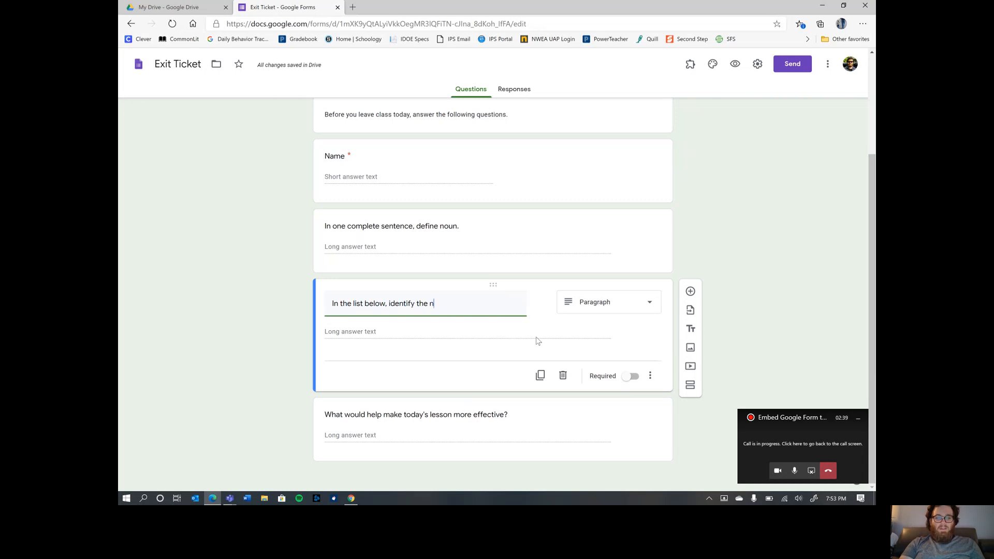
type("oun.")
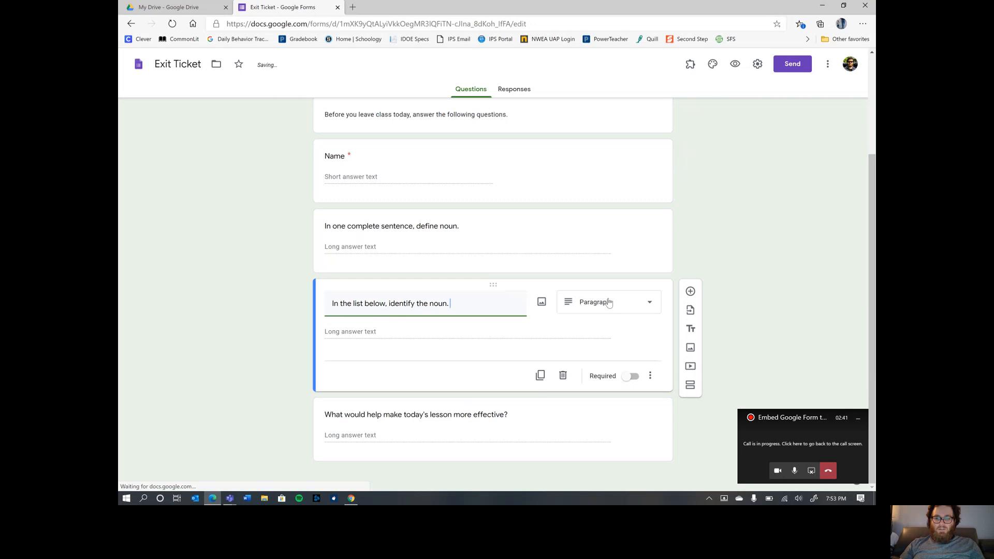
- Make the noun question multiple choice with 'Run' as the first option
left_click(608, 302)
left_click(632, 261)
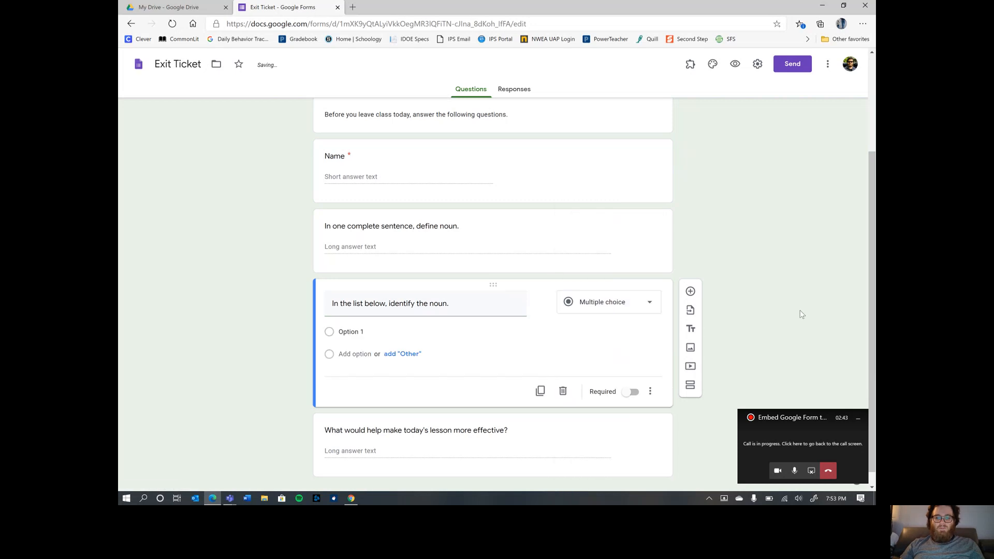
left_click(346, 315)
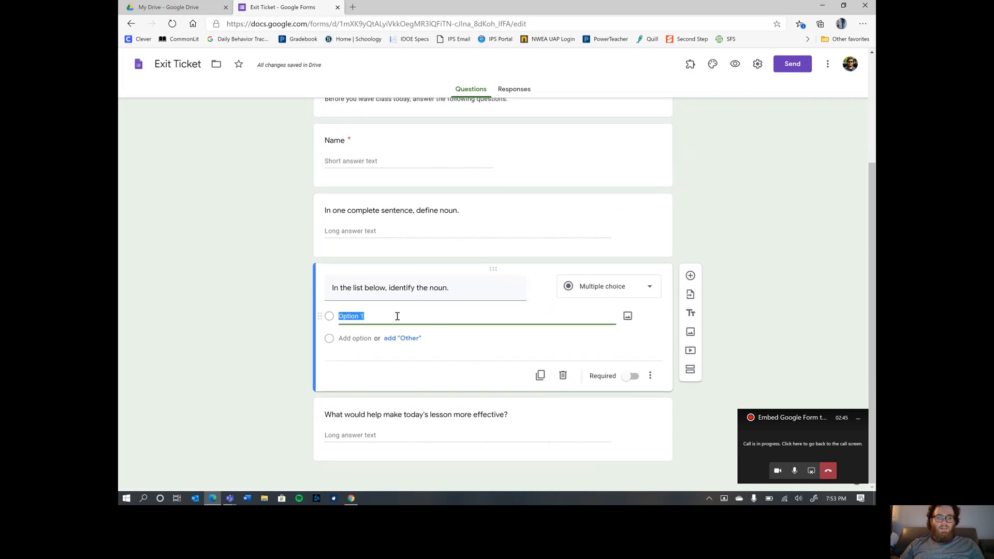
type("G")
key("BackSpace")
type("Run")
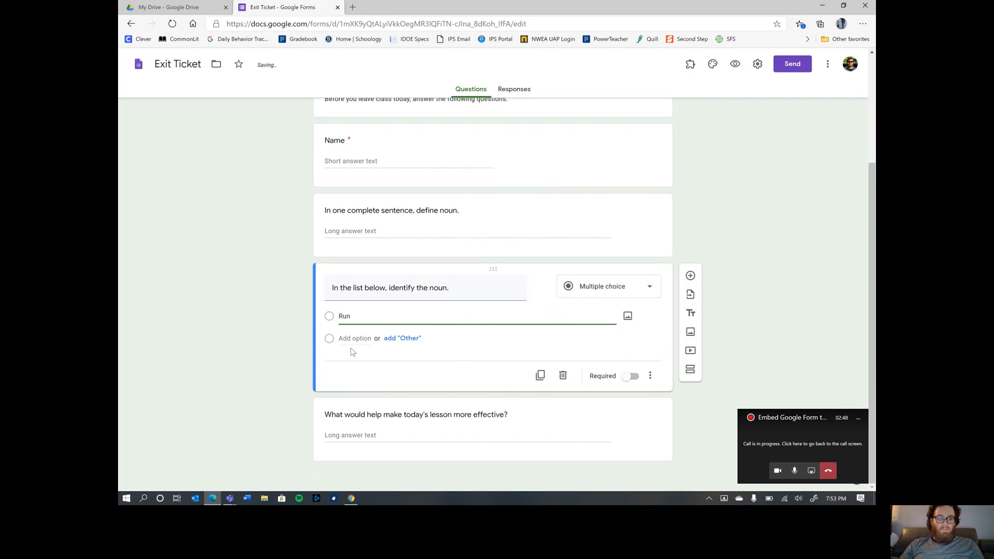
- Add an Other option plus the answer choices 'Talk' and 'Phone'
left_click(402, 338)
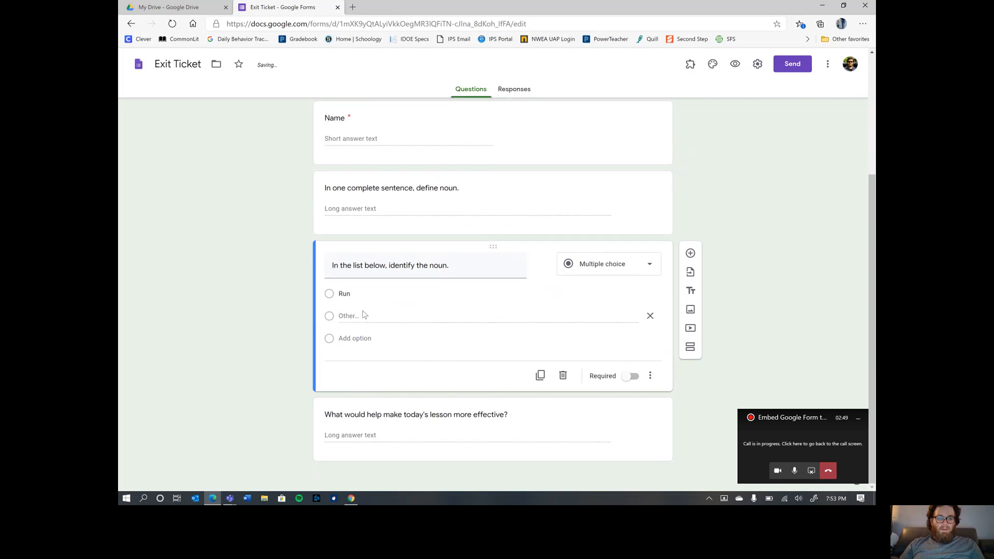
left_click(355, 339)
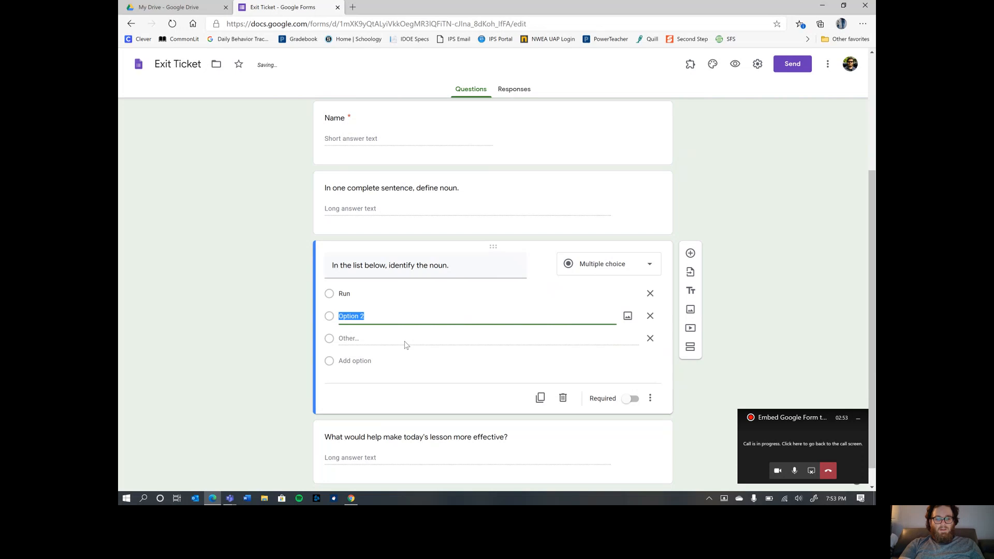
type("Talk")
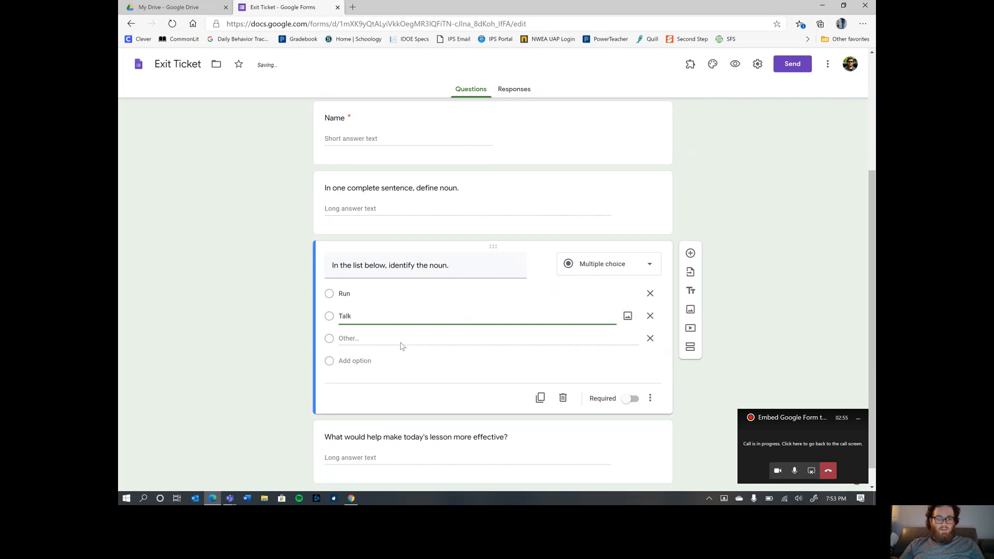
left_click(396, 344)
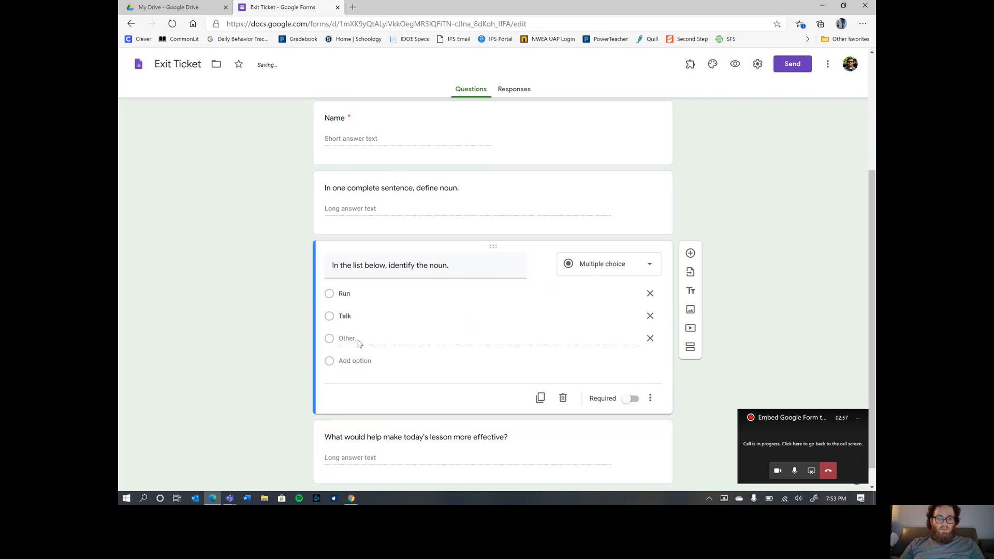
left_click(364, 361)
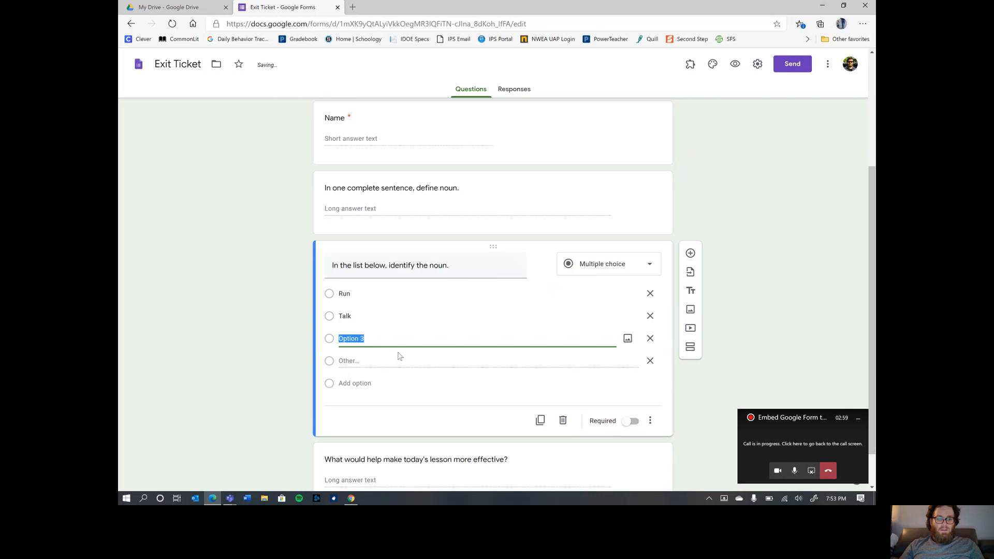
type("P")
key("BackSpace")
type("Ph")
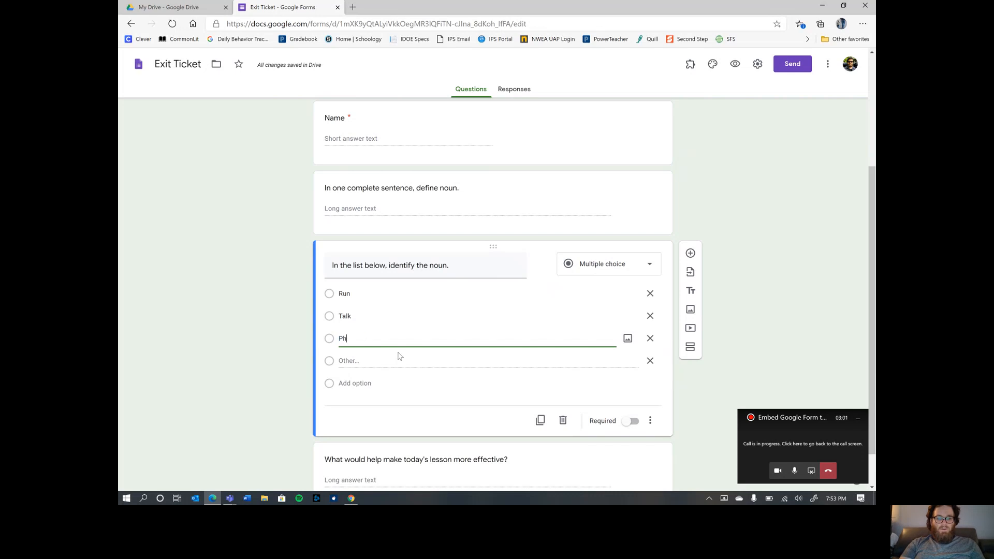
type("one")
left_click(753, 333)
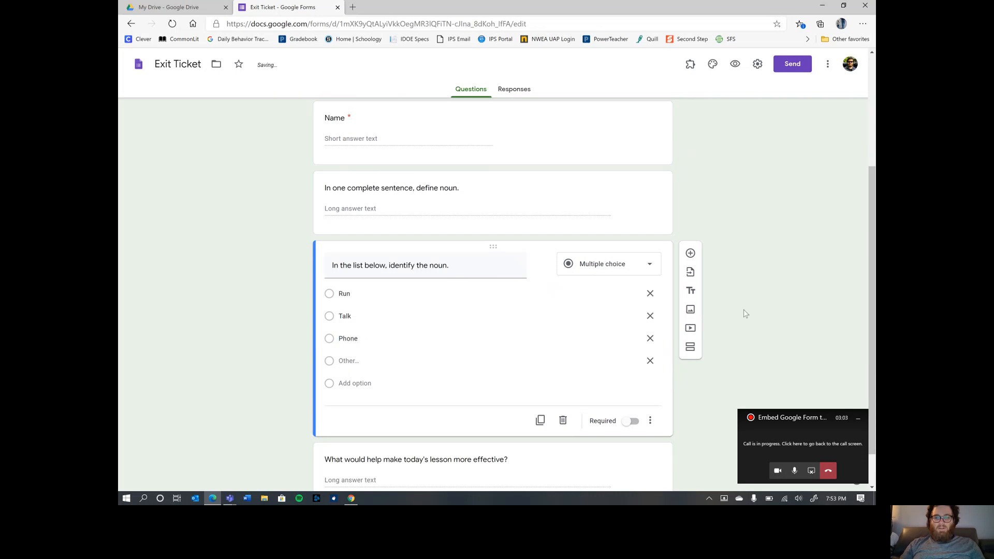
- Remove the Other choice and leave the noun question not required
scroll(738, 288, "down", 1)
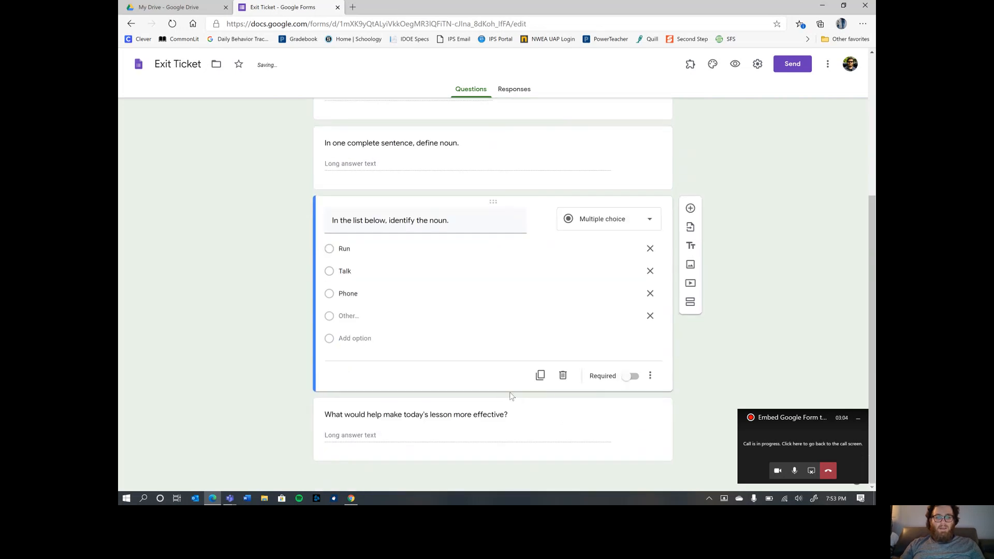
left_click(631, 377)
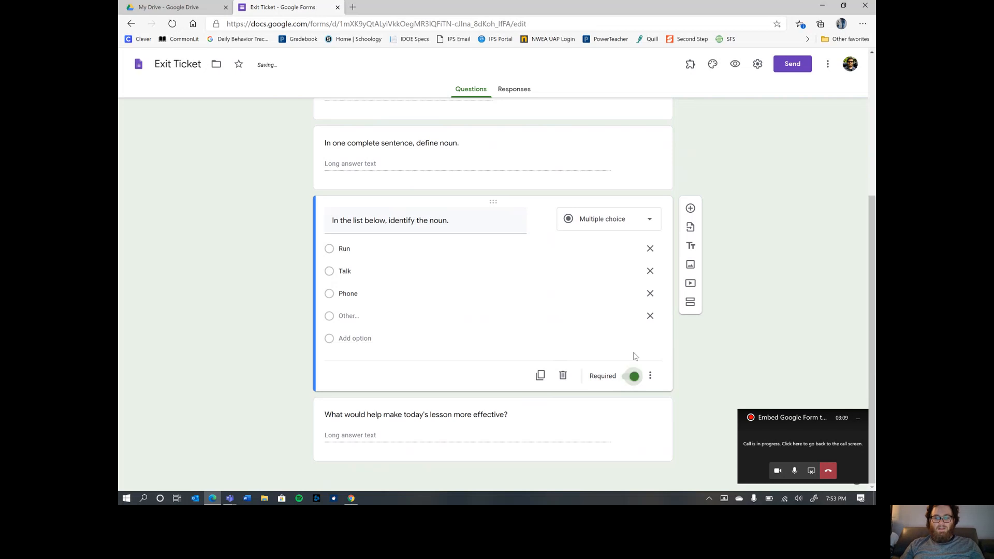
left_click(650, 316)
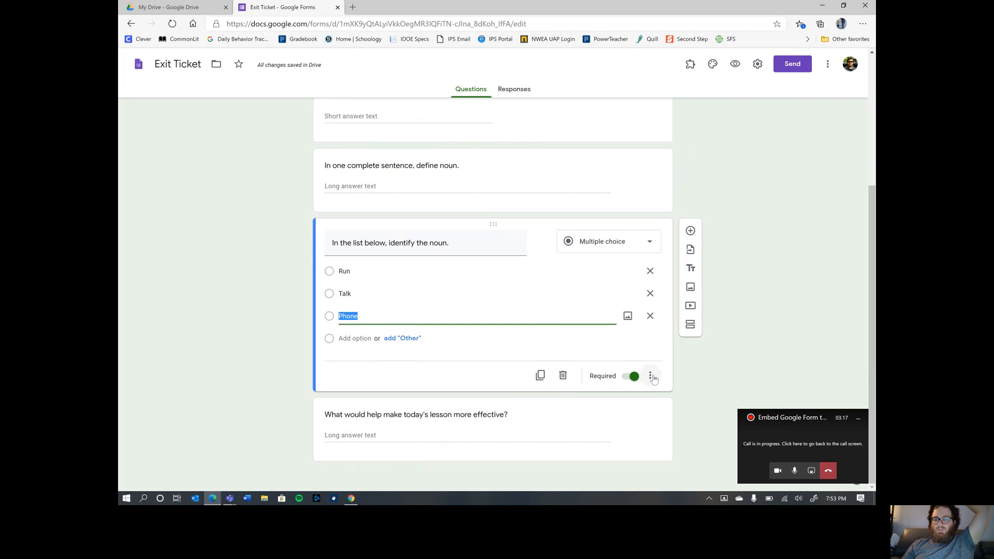
scroll(599, 247, "up", 4)
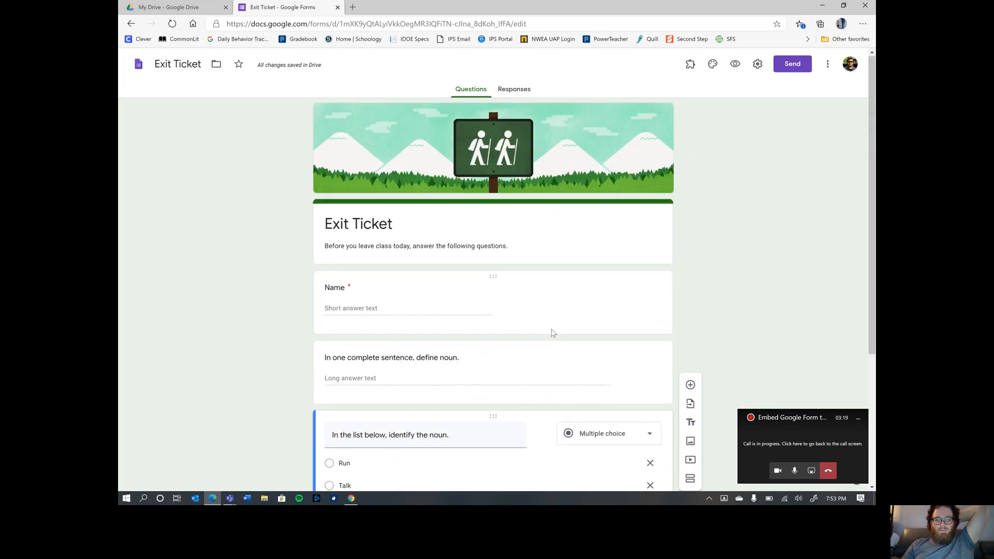
scroll(569, 342, "down", 4)
left_click(626, 377)
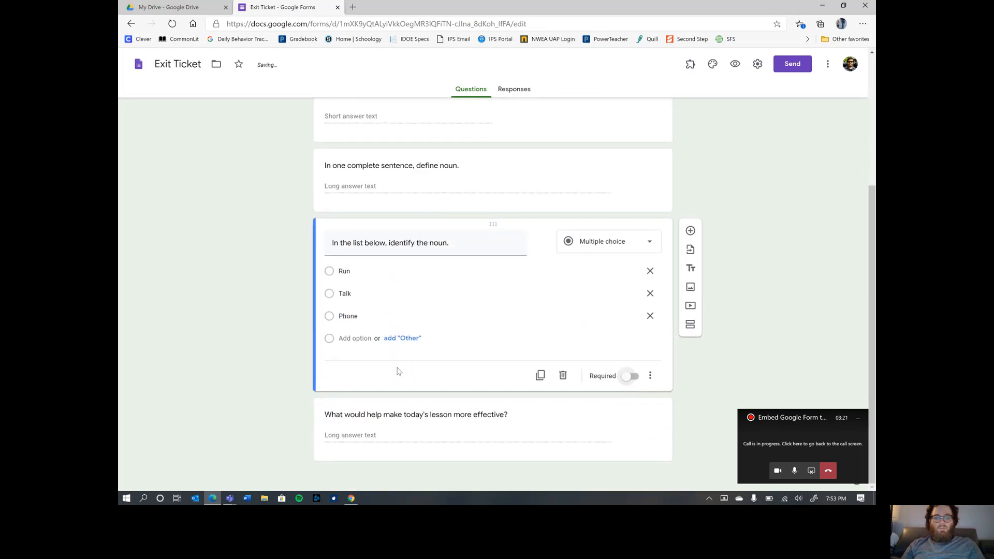
left_click(623, 426)
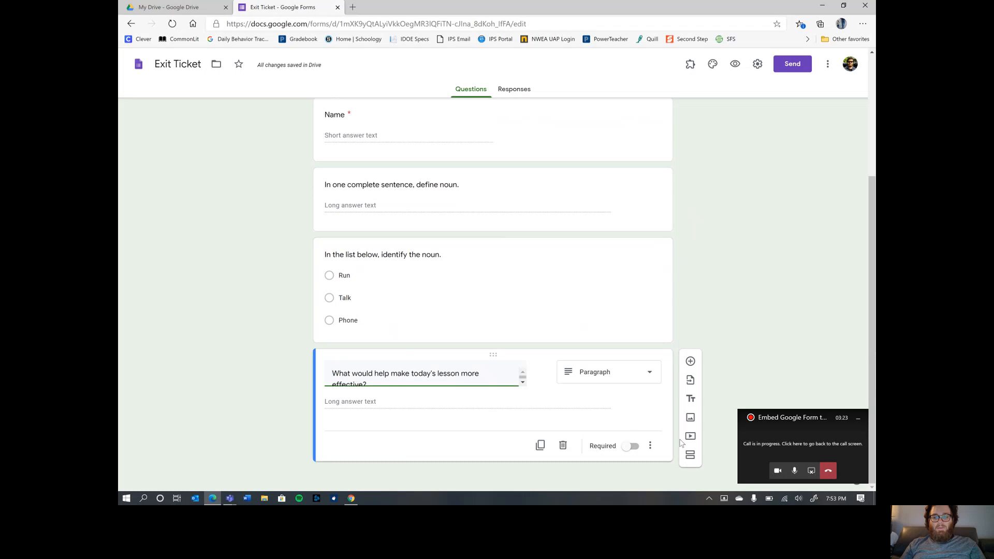
- Delete the final template paragraph question, leaving Name and the two noun questions
left_click(562, 445)
scroll(790, 337, "up", 3)
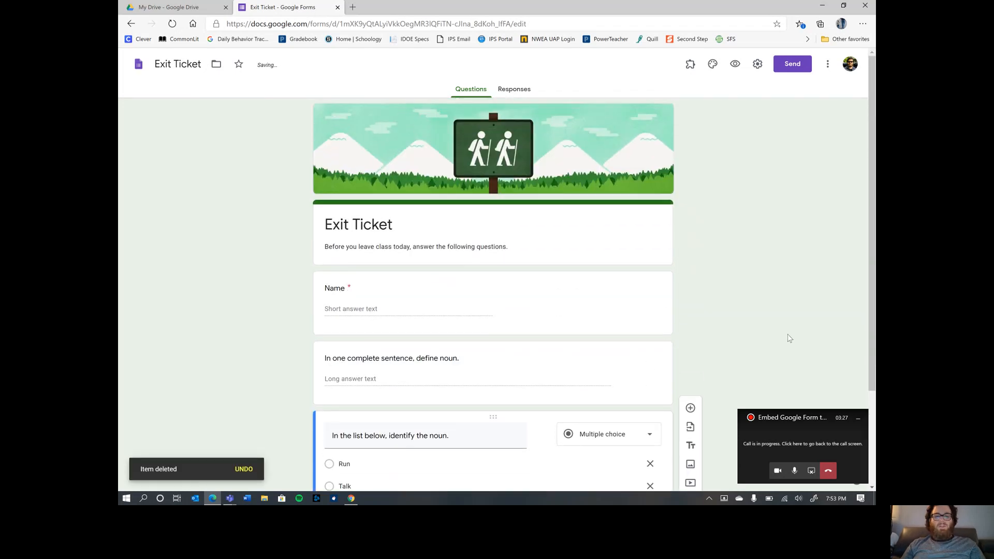
scroll(787, 327, "down", 2)
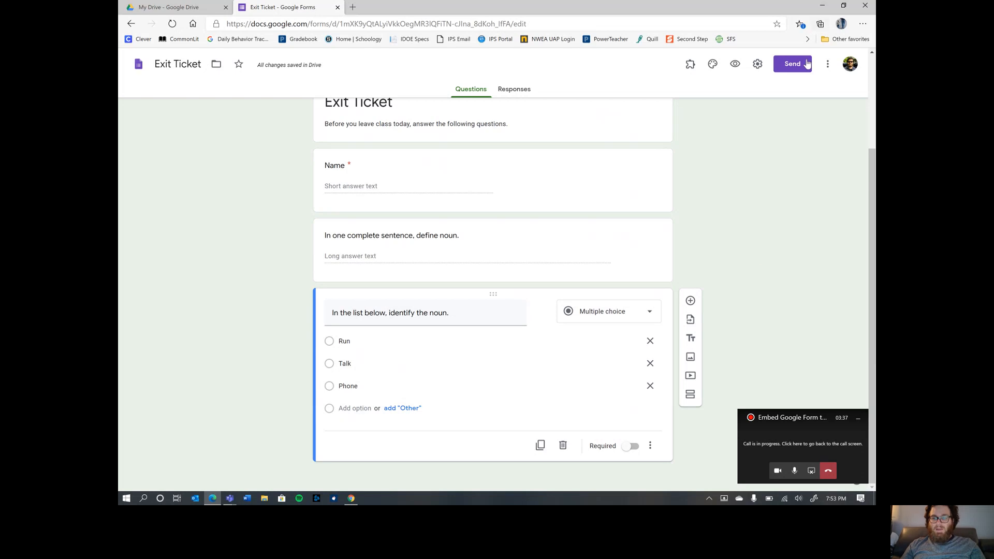
scroll(772, 131, "up", 3)
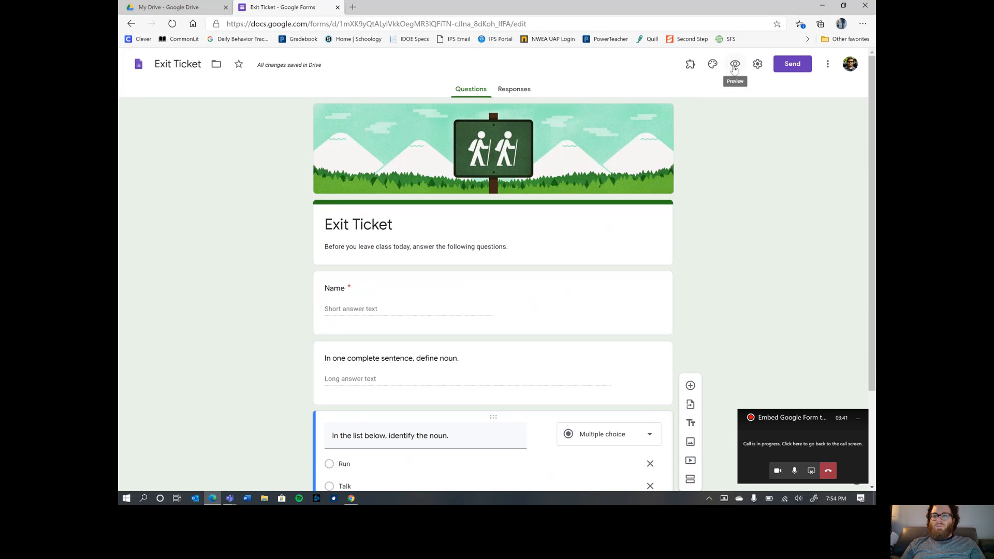
left_click(734, 68)
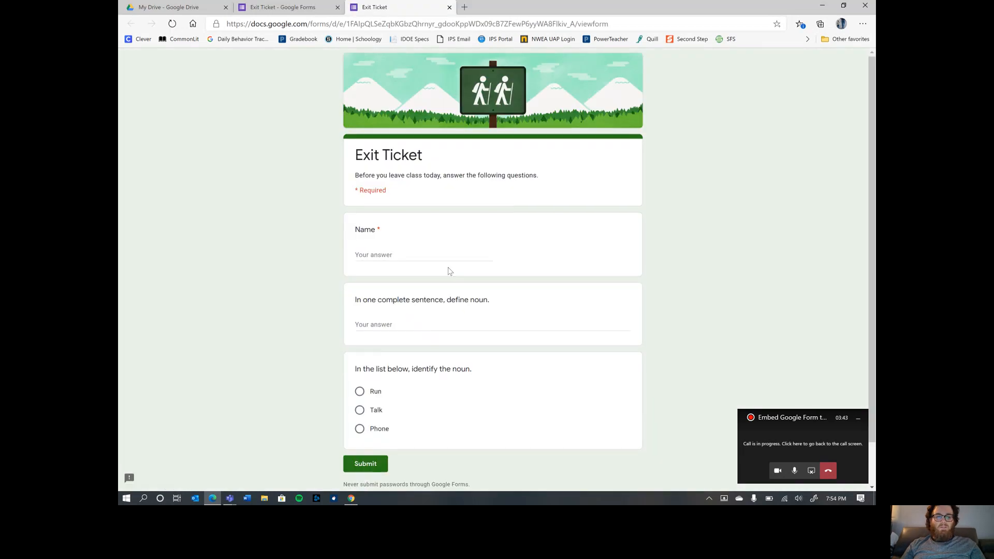
scroll(449, 272, "down", 2)
scroll(450, 269, "up", 2)
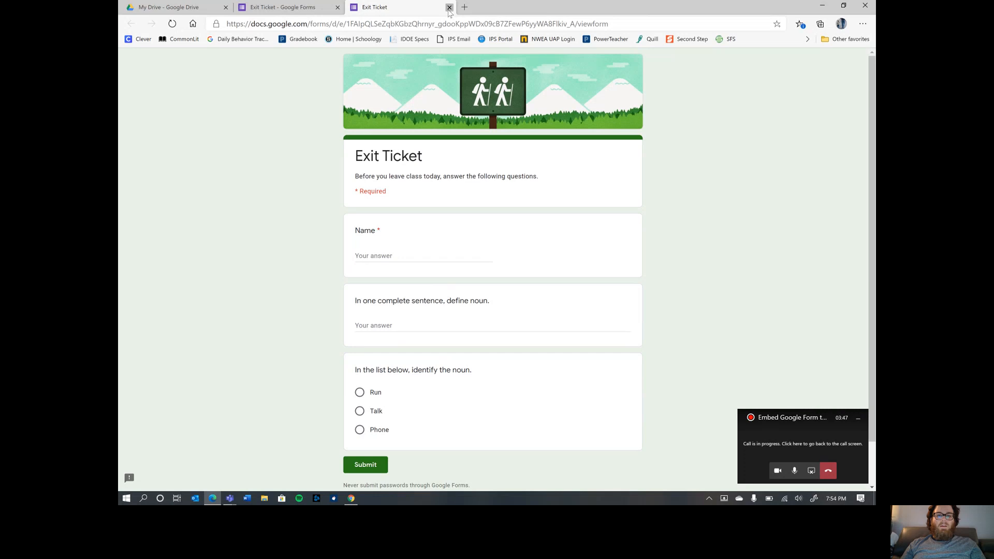
left_click(449, 8)
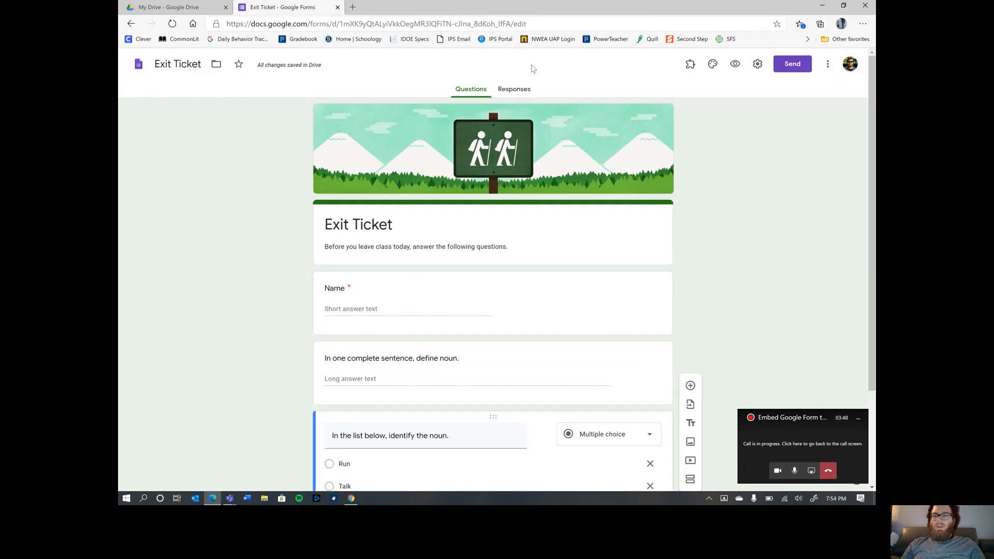
- In the form settings, uncheck 'Restrict to users in Indianapolis Public Schools'
left_click(757, 66)
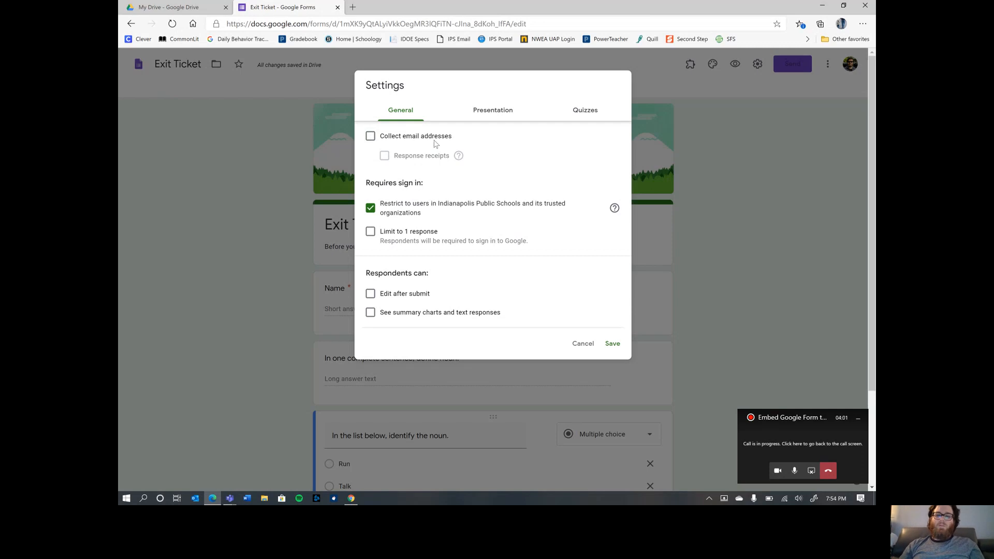
left_click(370, 211)
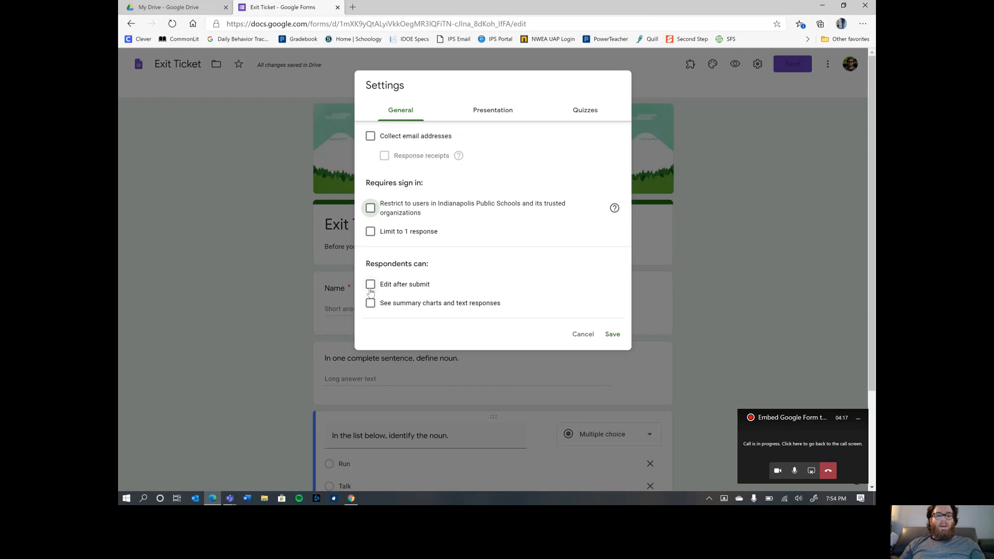
scroll(495, 237, "down", 1)
- Leave 'Make this a quiz' off after toggling it, then save the settings
left_click(477, 110)
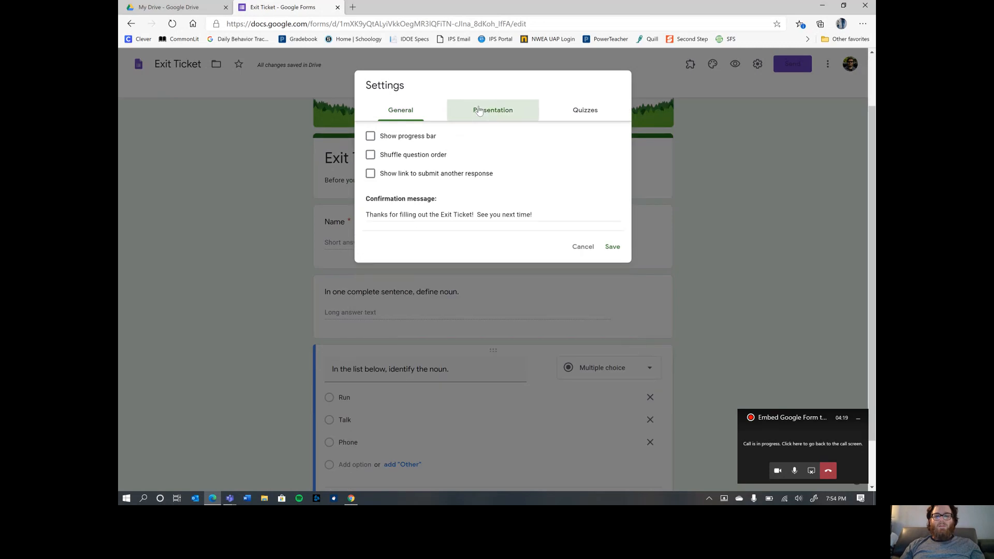
scroll(407, 139, "up", 1)
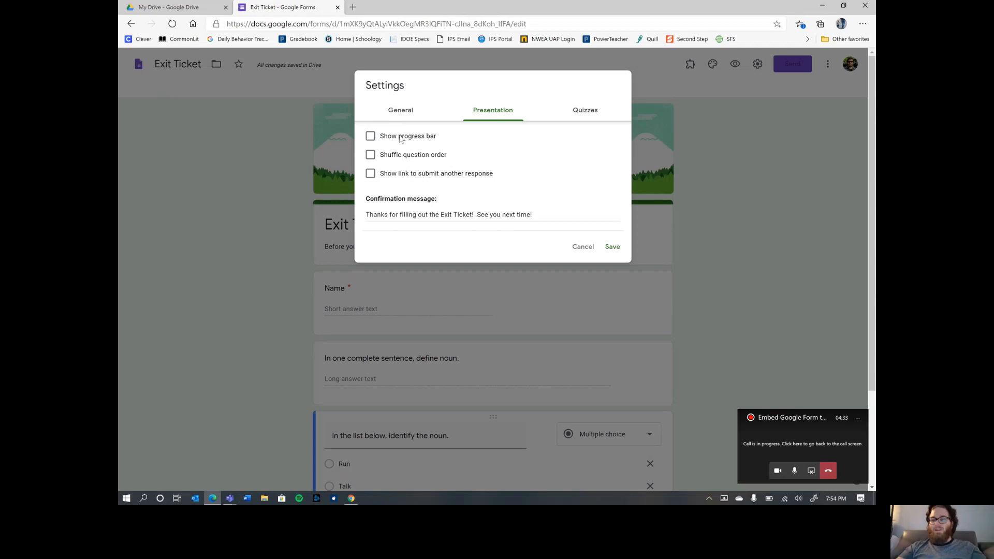
left_click(586, 111)
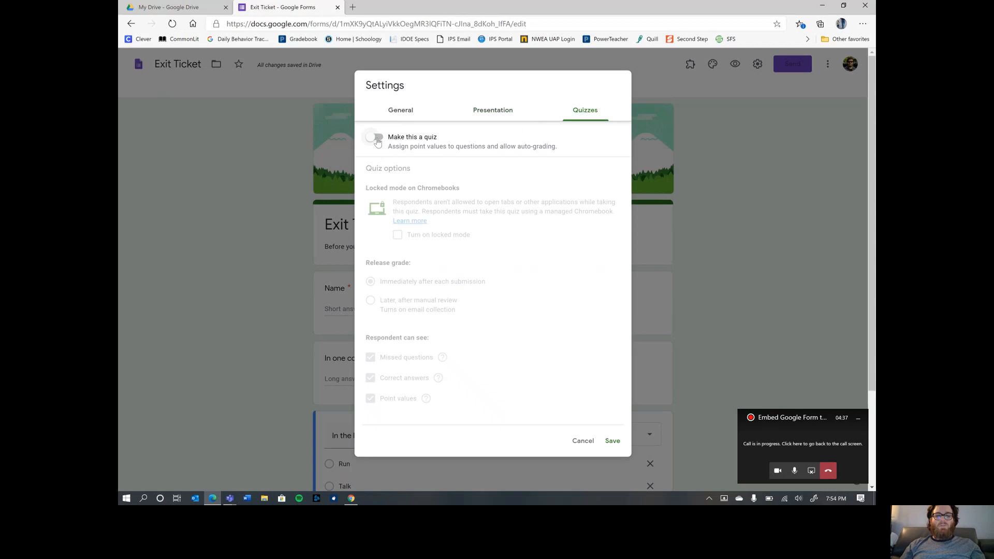
left_click(377, 139)
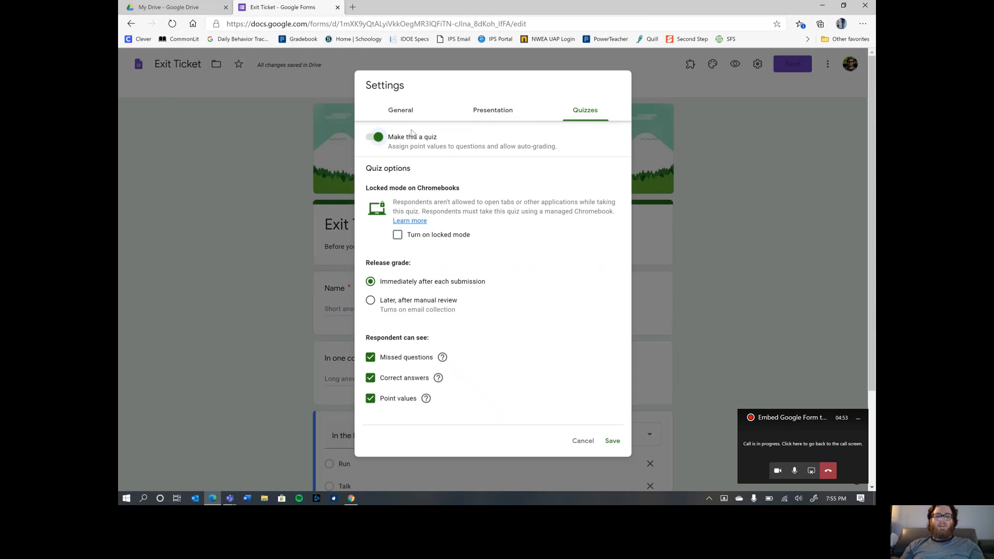
left_click(378, 142)
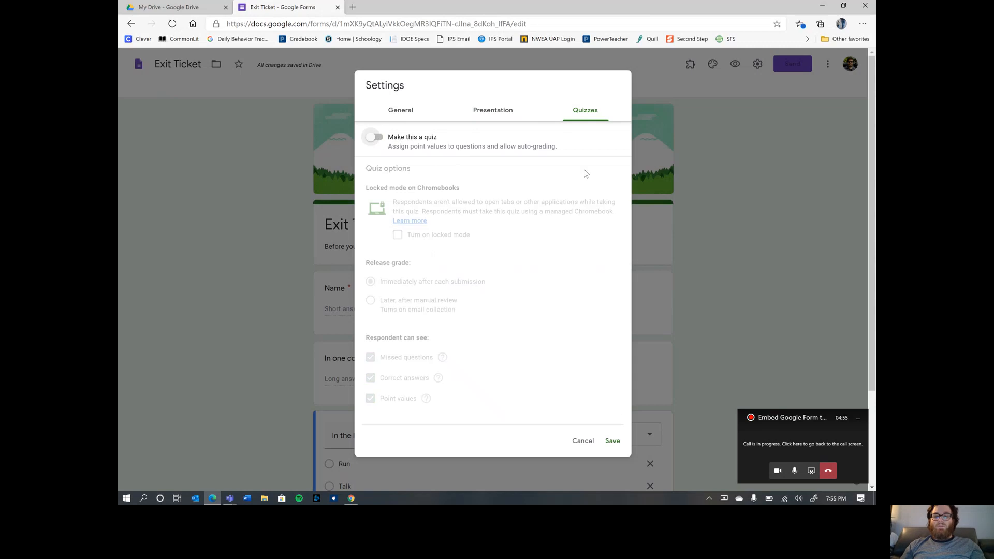
left_click(399, 112)
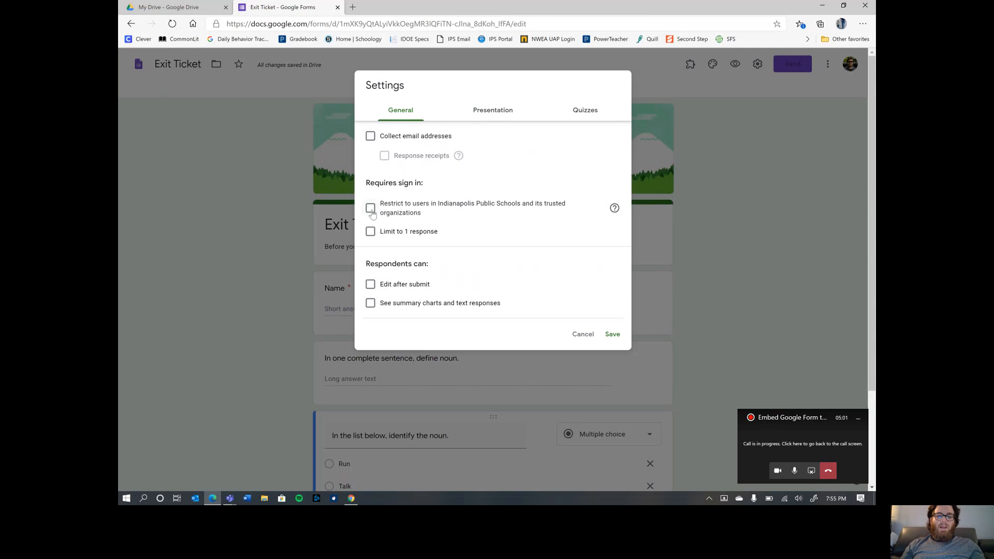
left_click(612, 334)
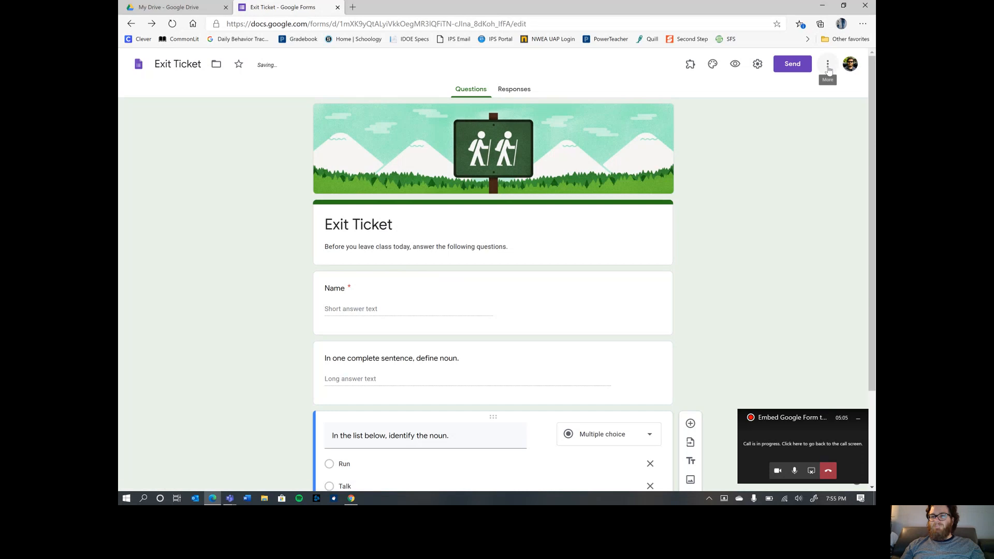
- Copy the Exit Ticket's 640 by 816 px iframe embed code, then close the Send dialog
left_click(799, 63)
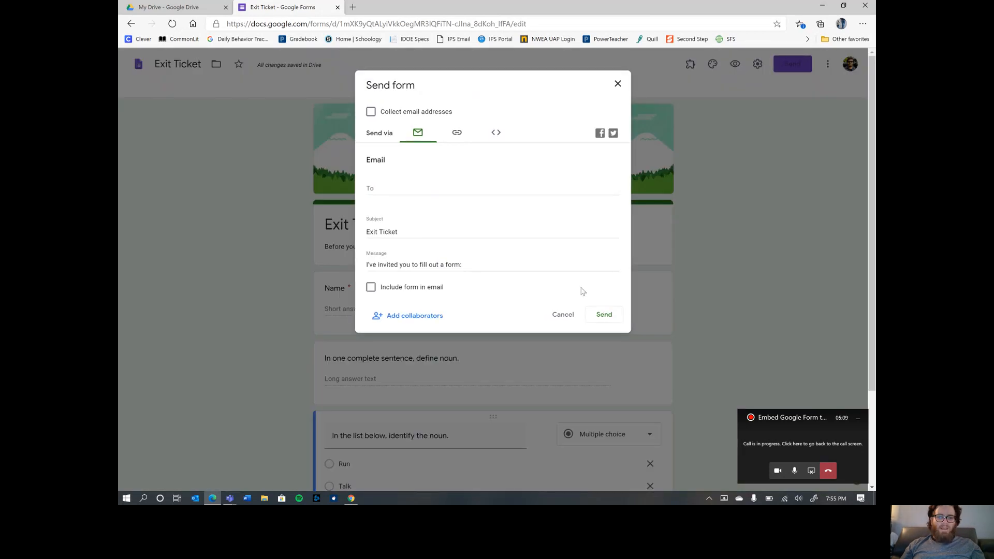
left_click(494, 137)
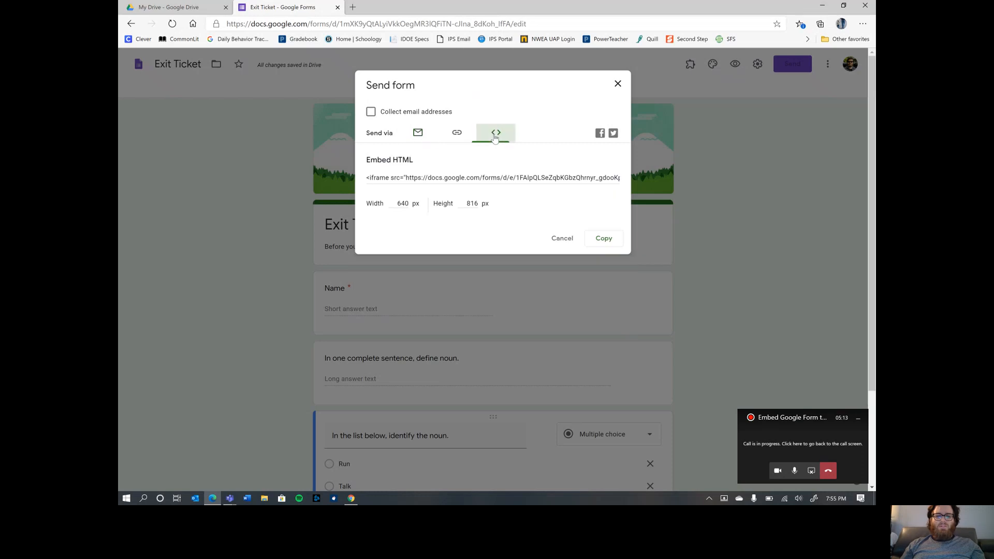
left_click(602, 239)
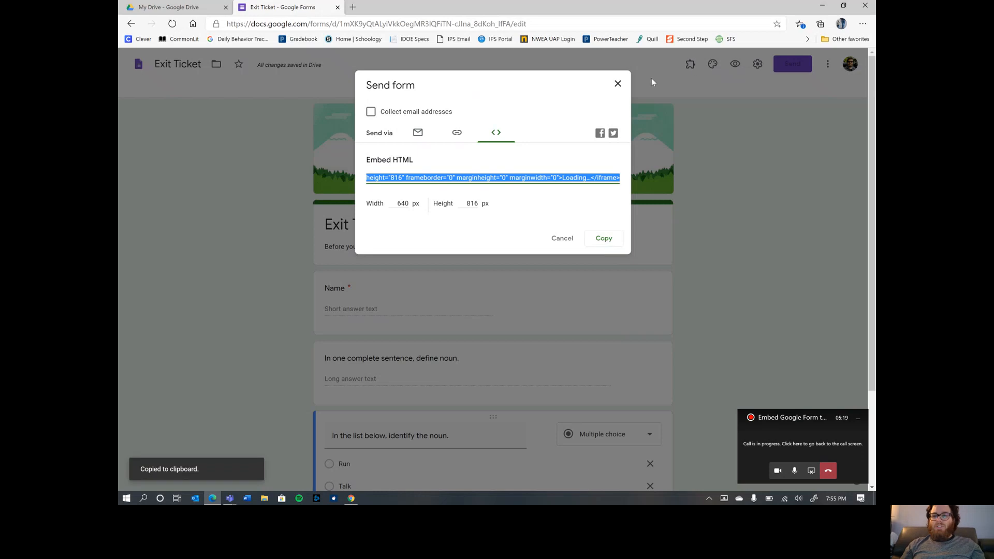
left_click(493, 136)
left_click(603, 238)
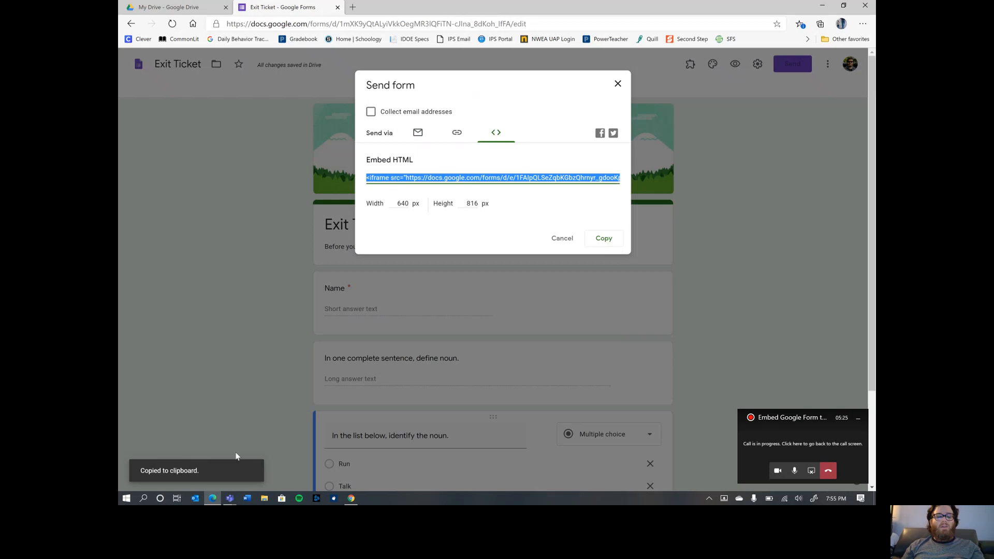
left_click(617, 84)
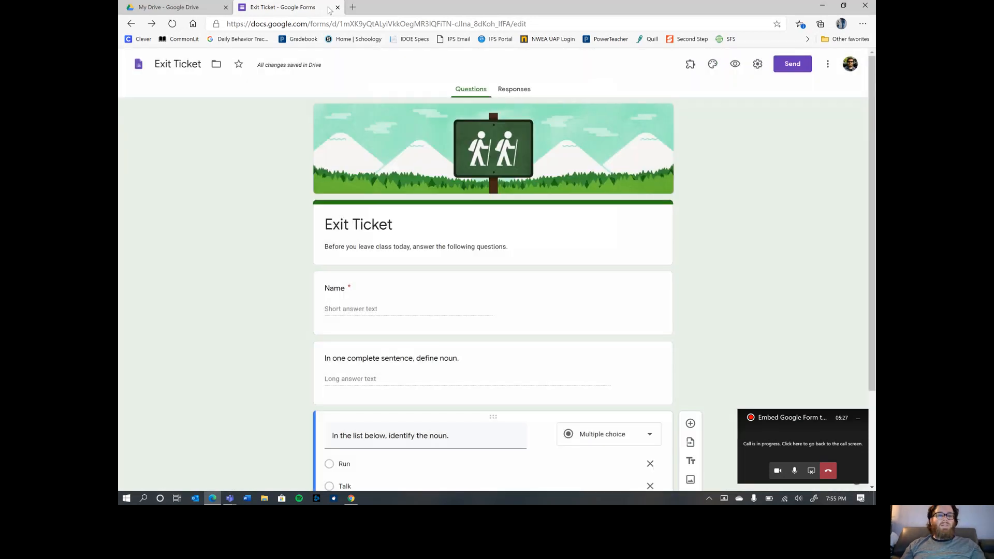
- Log in to Schoology in a new tab and open the 8th Grade Homeroom: 1(A-E) course
left_click(352, 6)
left_click(365, 42)
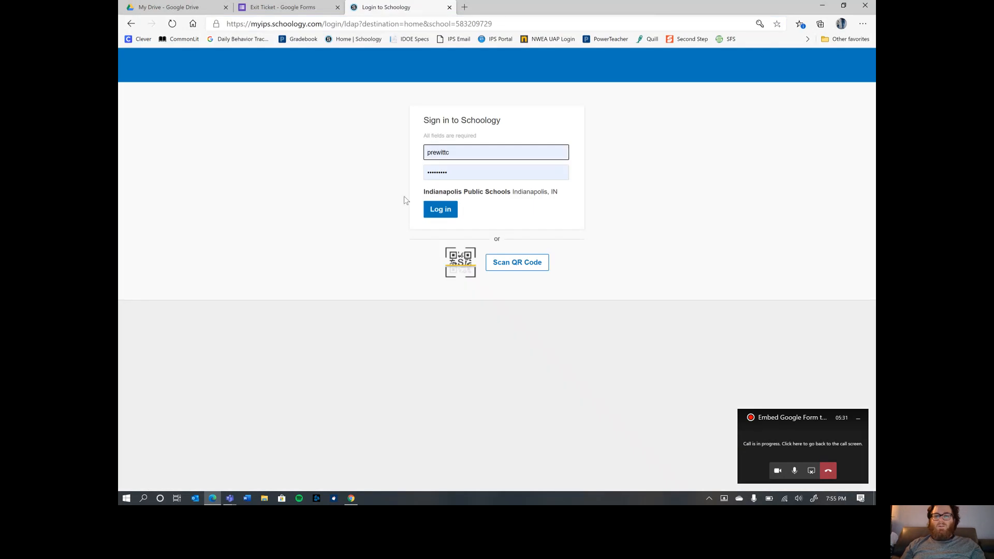
left_click(429, 212)
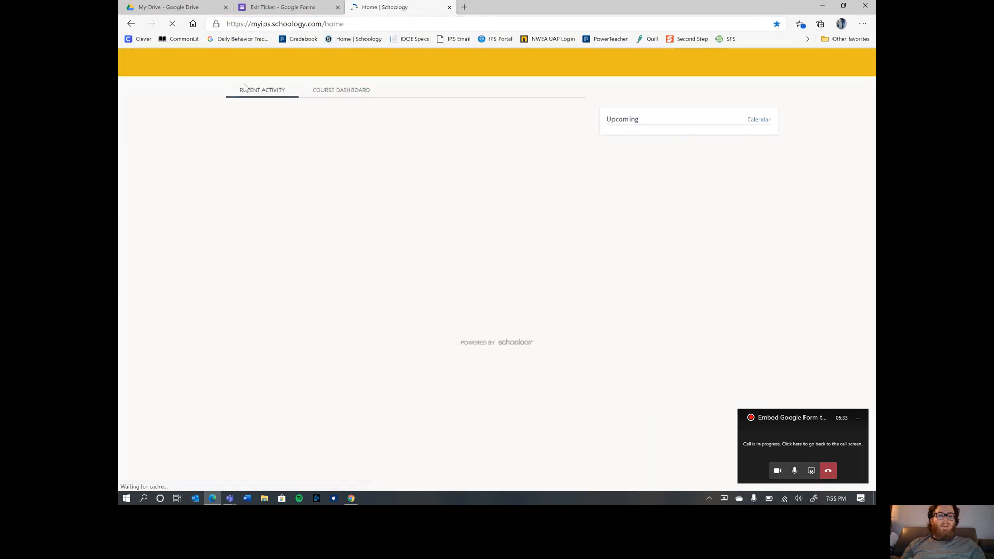
left_click(255, 62)
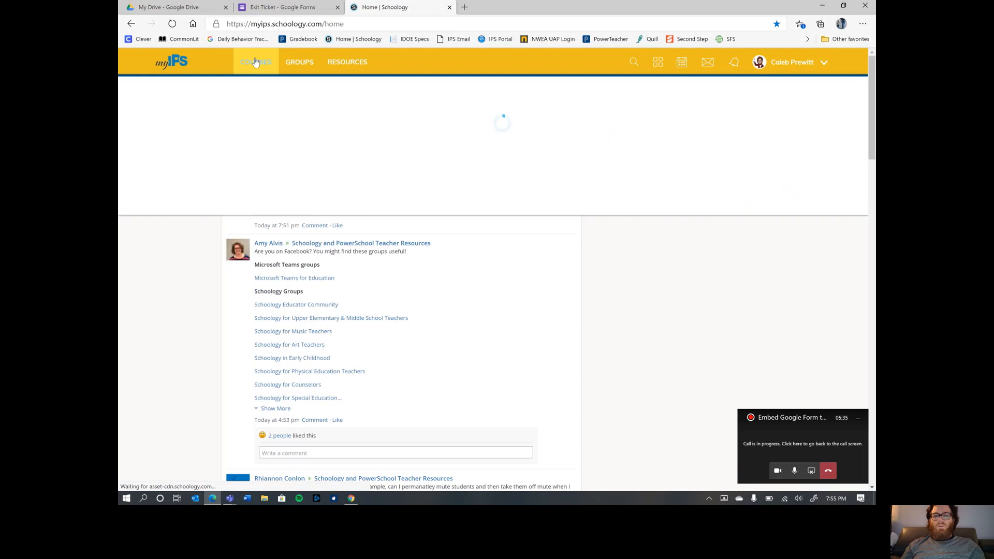
left_click(239, 178)
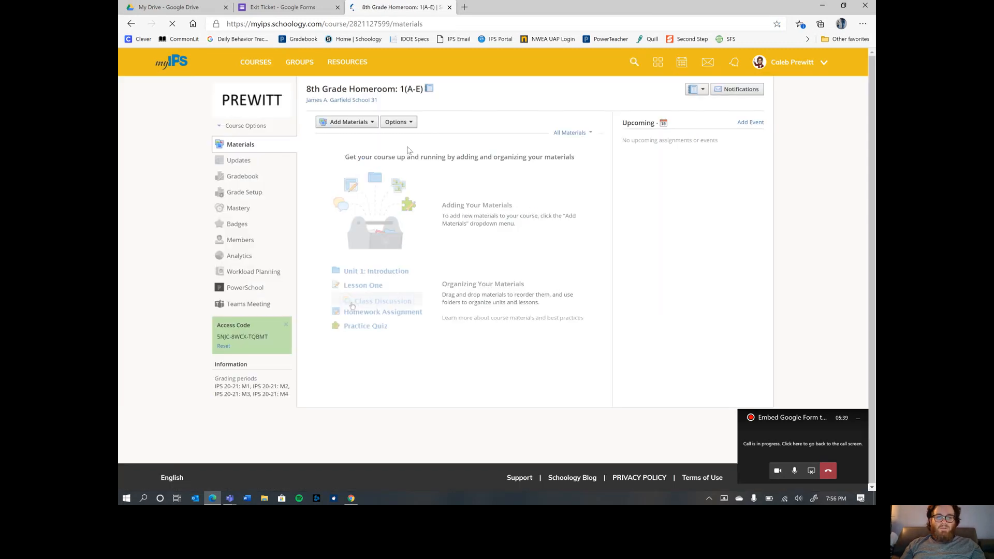
- Add a new page to the course materials, with the cursor in its blank title field
left_click(360, 123)
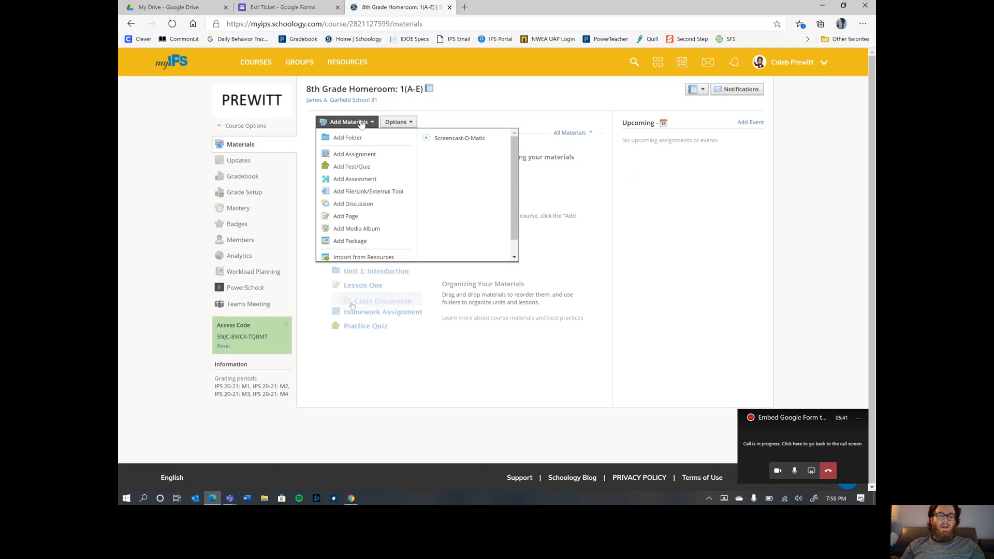
left_click(361, 124)
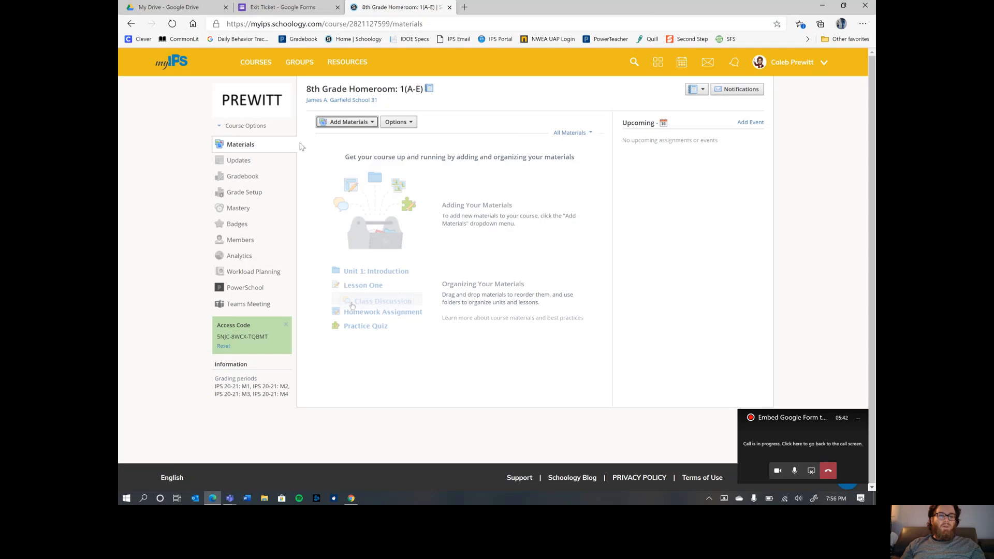
left_click(364, 123)
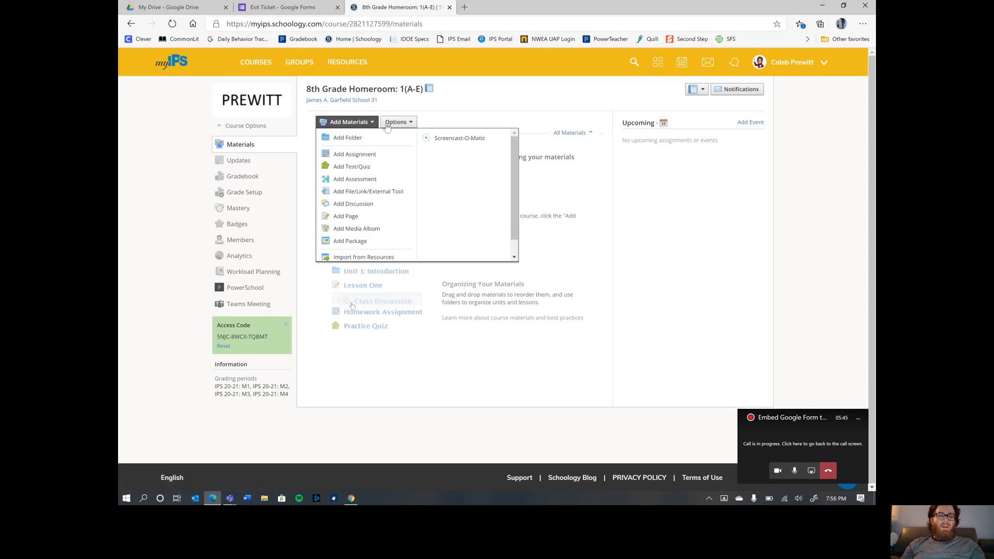
left_click(364, 218)
left_click(417, 116)
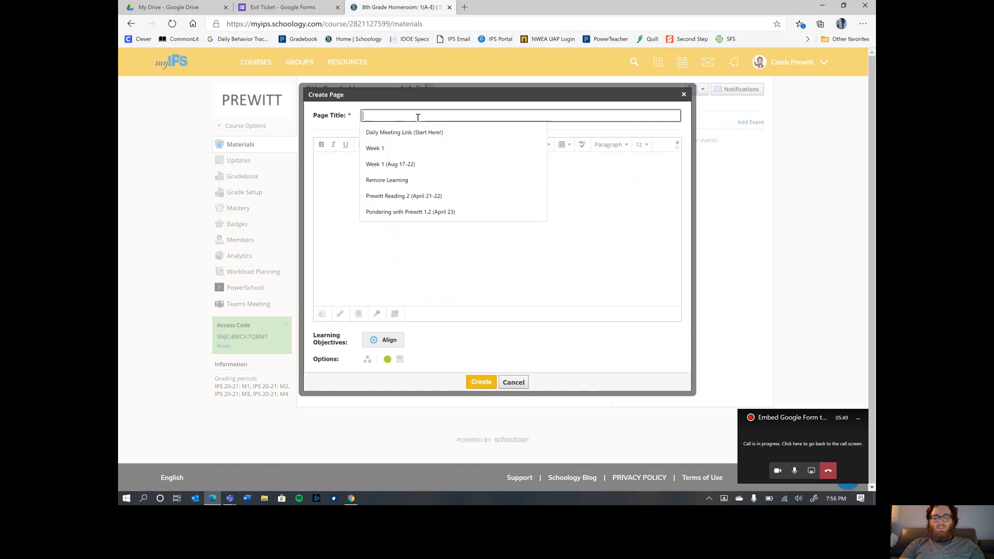
- Title the new Schoology page 'Google Form Exit Ticket'
type("Google Form E")
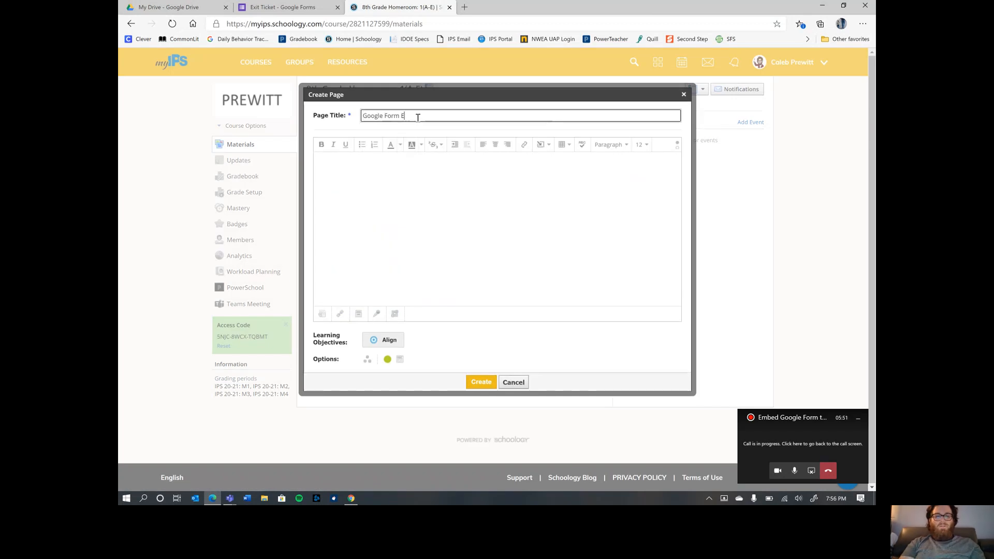
type("mb")
key("BackSpace")
type("x")
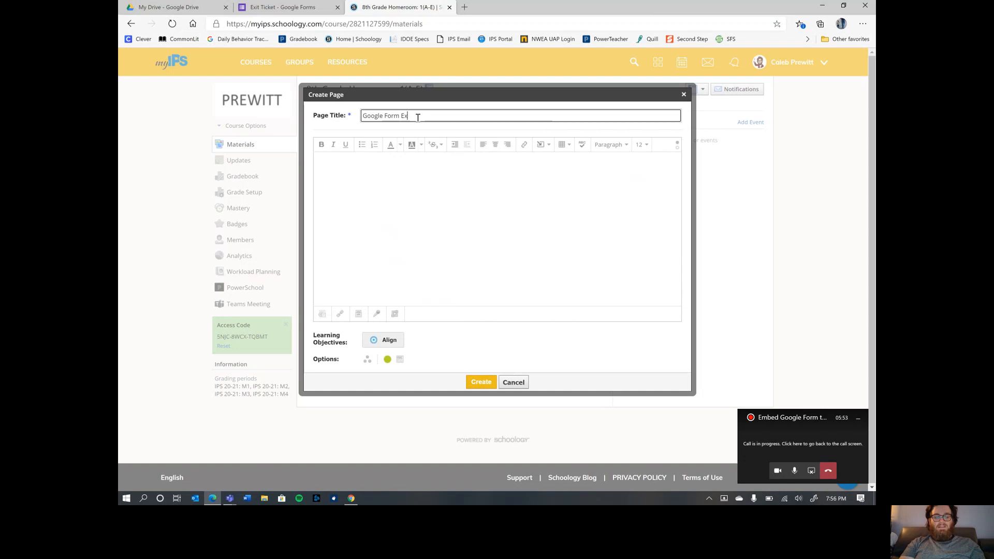
type("it Ticket")
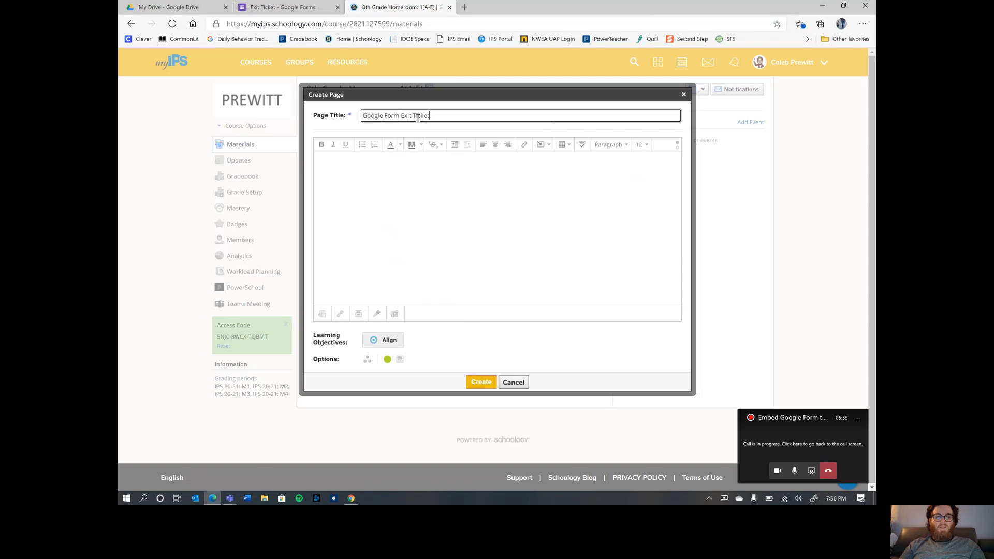
- Paste the form's iframe embed code into the page body in HTML mode
left_click(419, 175)
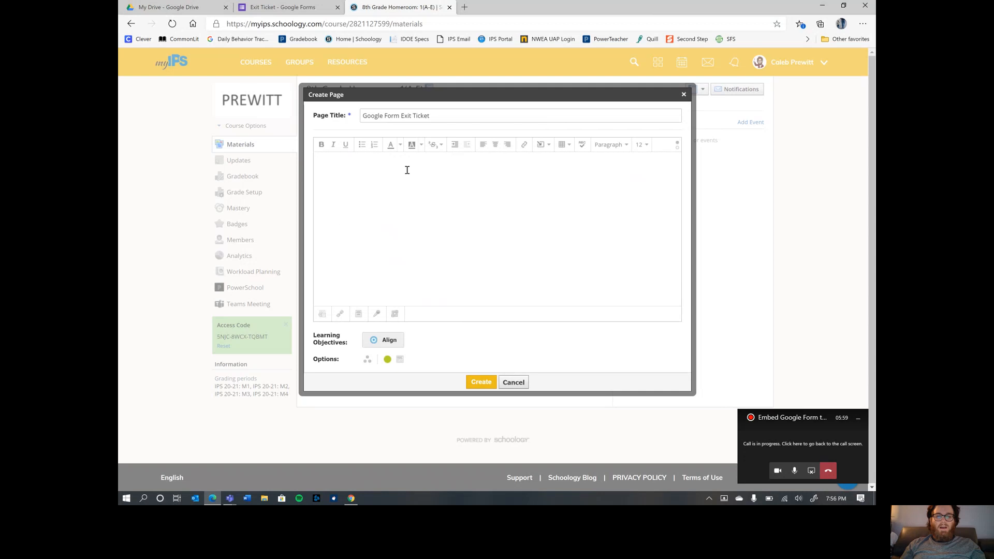
left_click(678, 149)
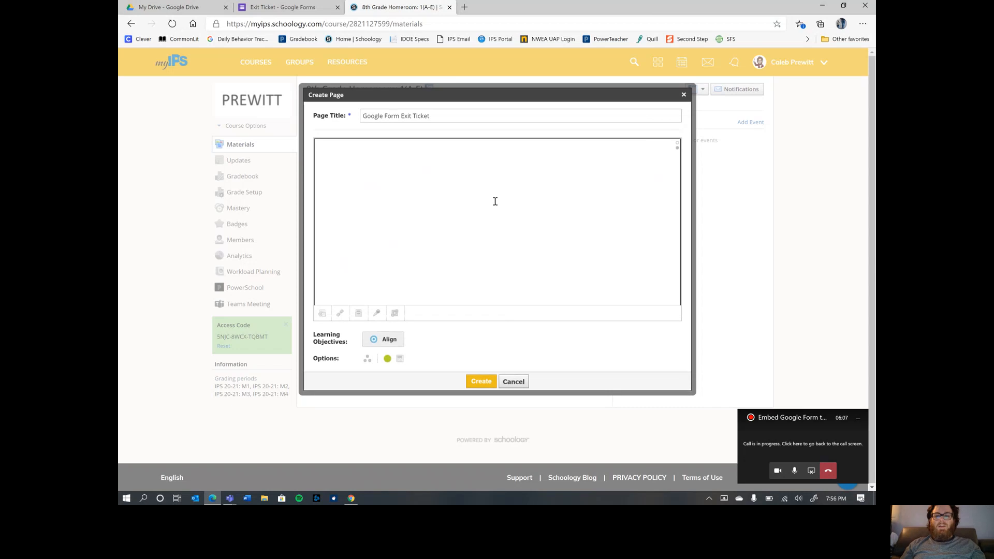
right_click(457, 239)
left_click(485, 328)
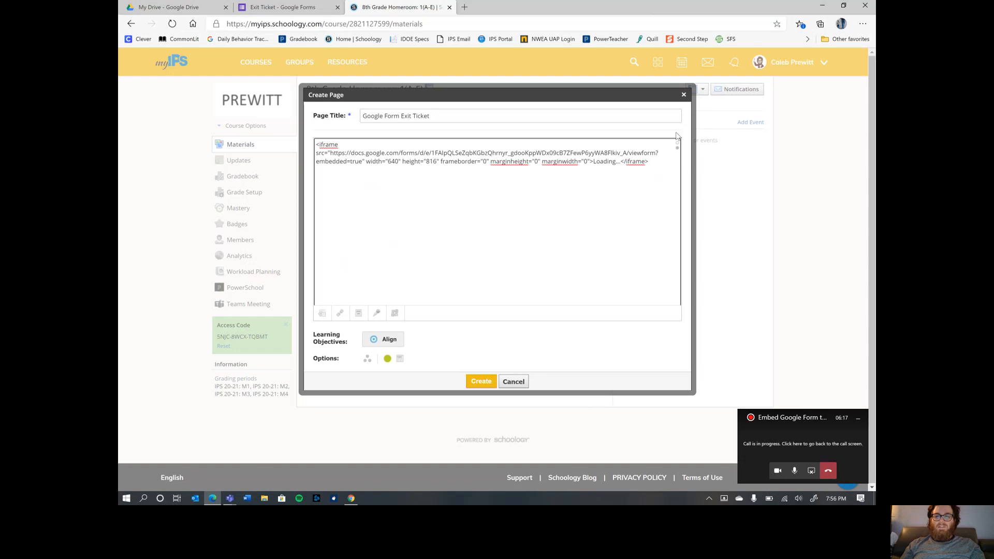
- Create the page and open it from the course materials to view the embedded Exit Ticket
left_click(480, 382)
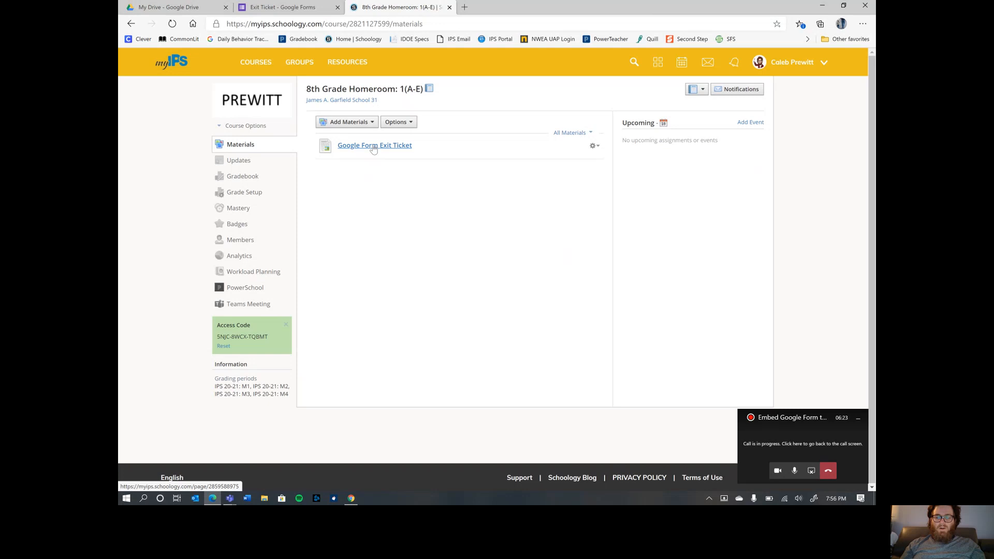
left_click(374, 147)
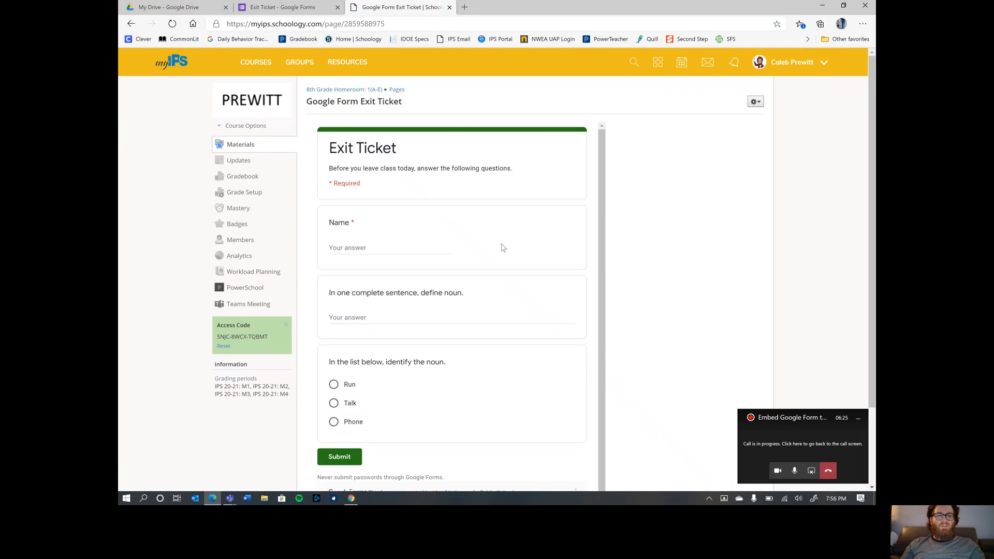
scroll(681, 230, "down", 2)
scroll(675, 225, "up", 2)
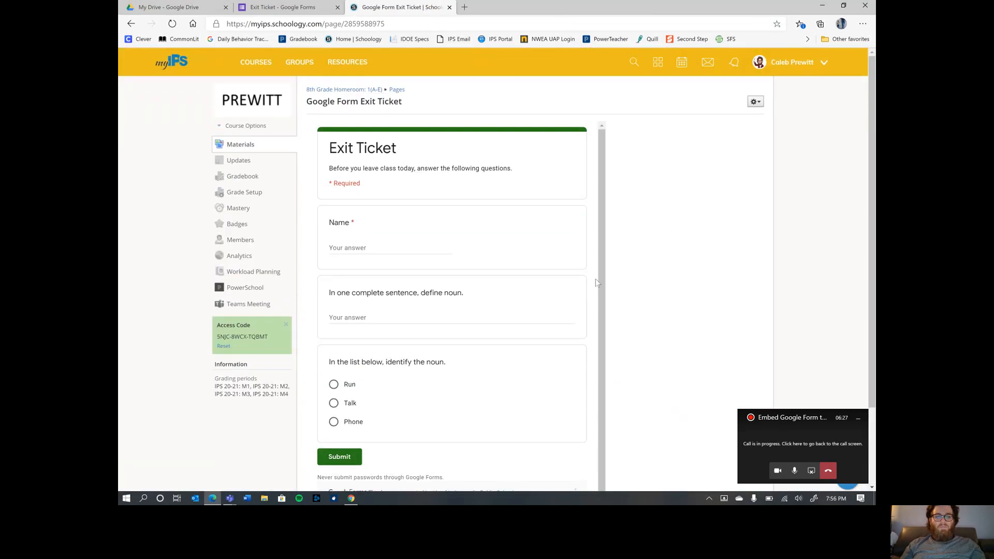
- In the student's browser, open the Google Form Exit Ticket page in Schoology
mouse_move(350, 500)
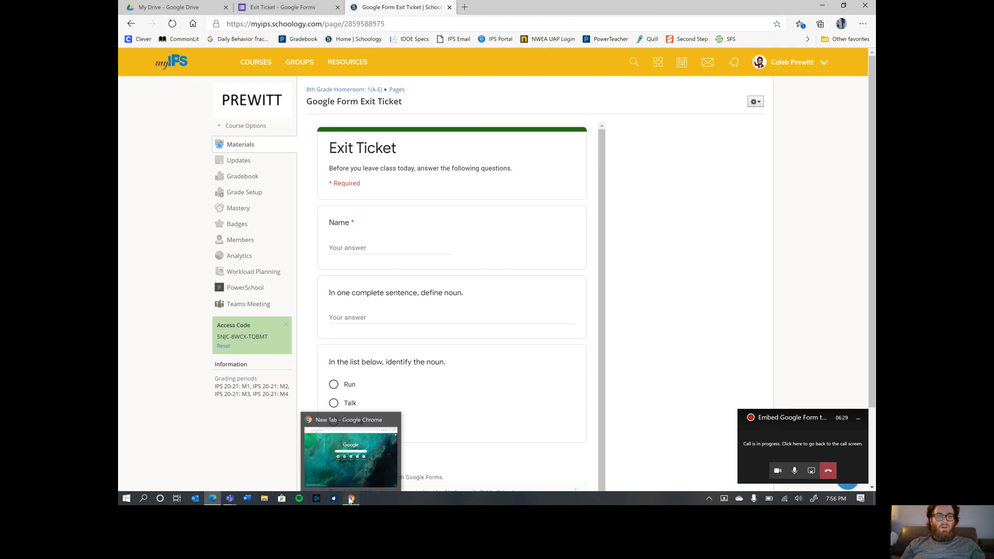
left_click(350, 500)
left_click(394, 245)
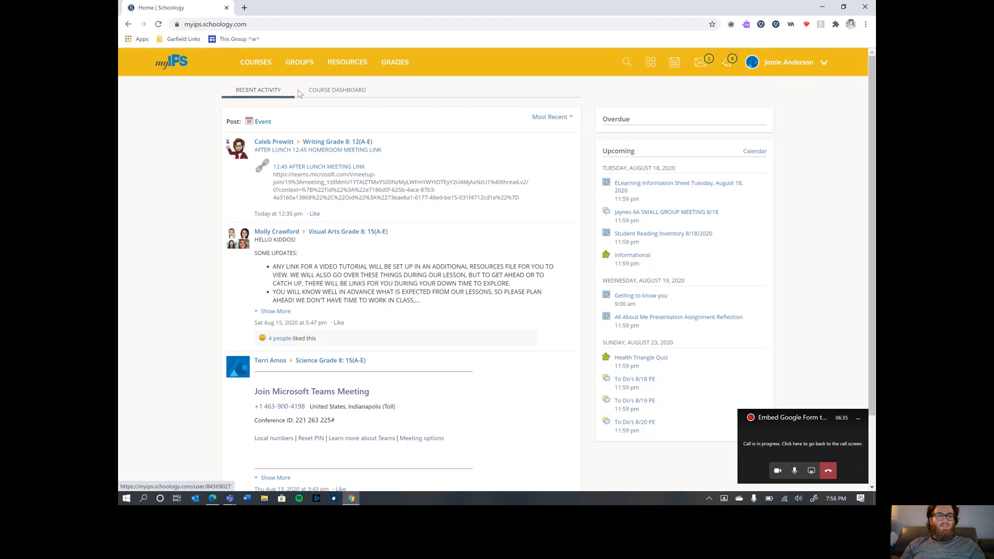
left_click(256, 62)
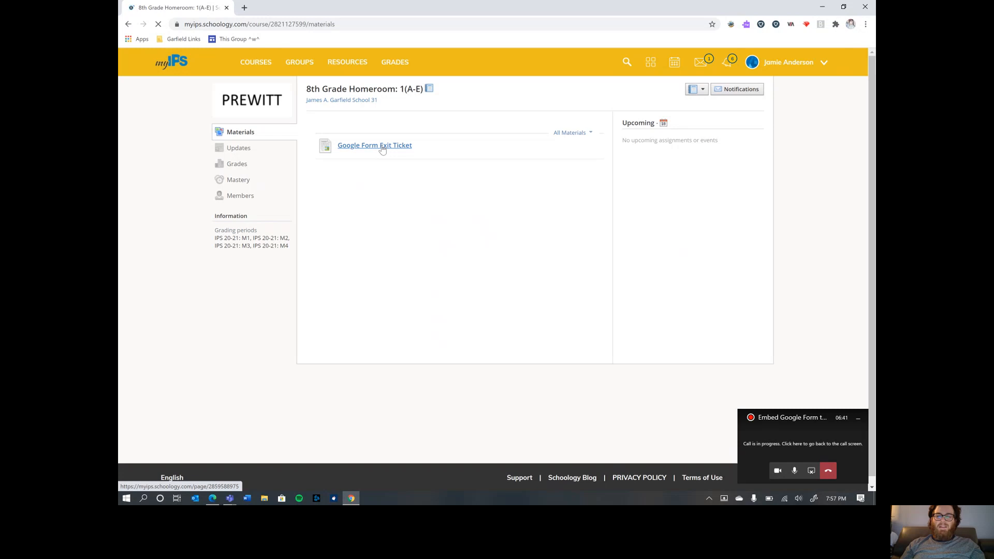
left_click(382, 149)
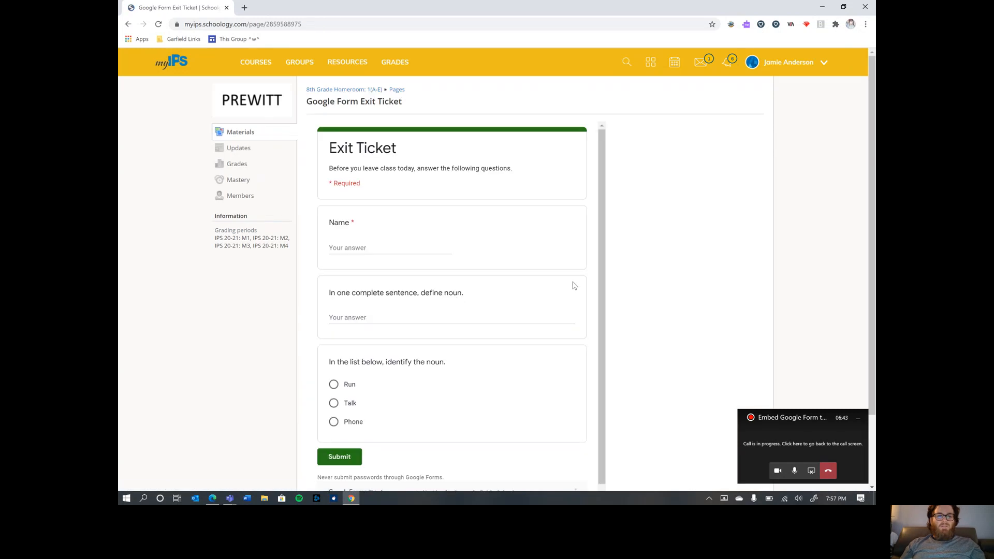
scroll(691, 253, "down", 1)
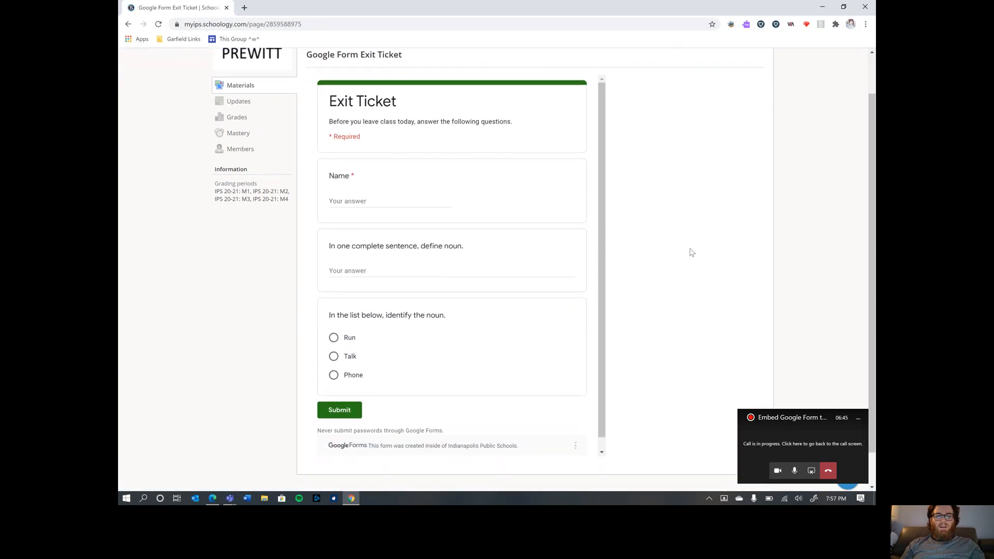
- Enter the student's name, answer 'A noun is a person, place, or thing.', choose Run, and submit
left_click(356, 197)
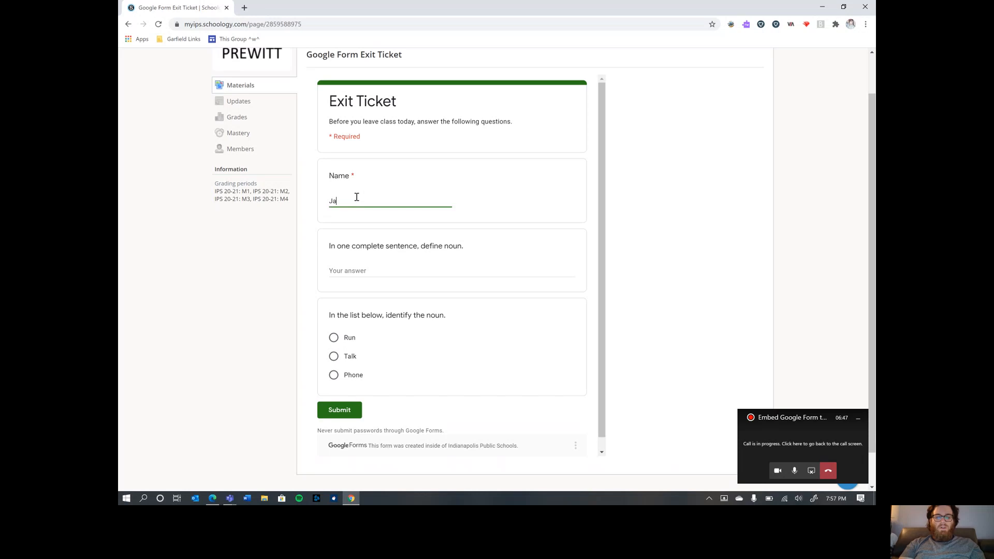
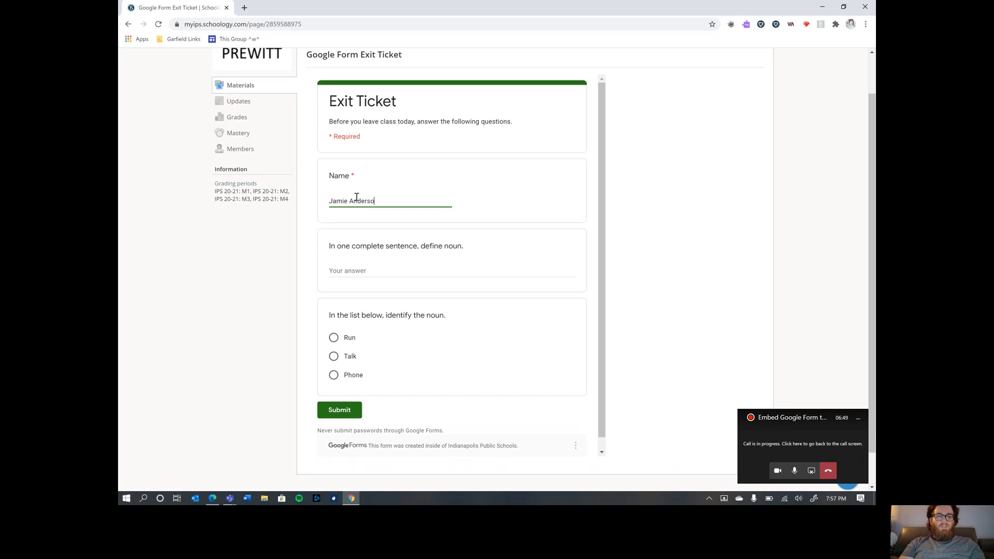
left_click(389, 272)
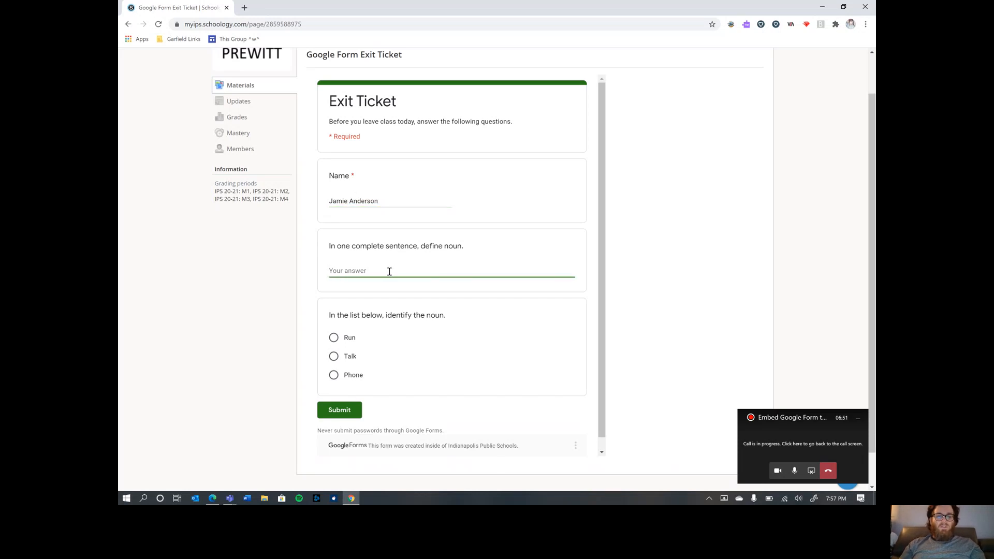
type("A nun")
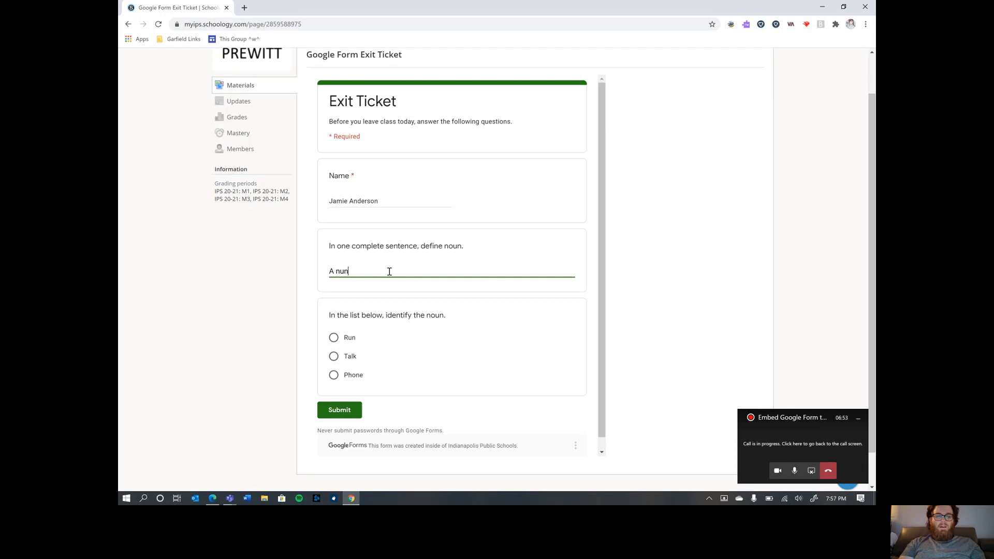
key("BackSpace")
key("BackSpace")
type("oun ")
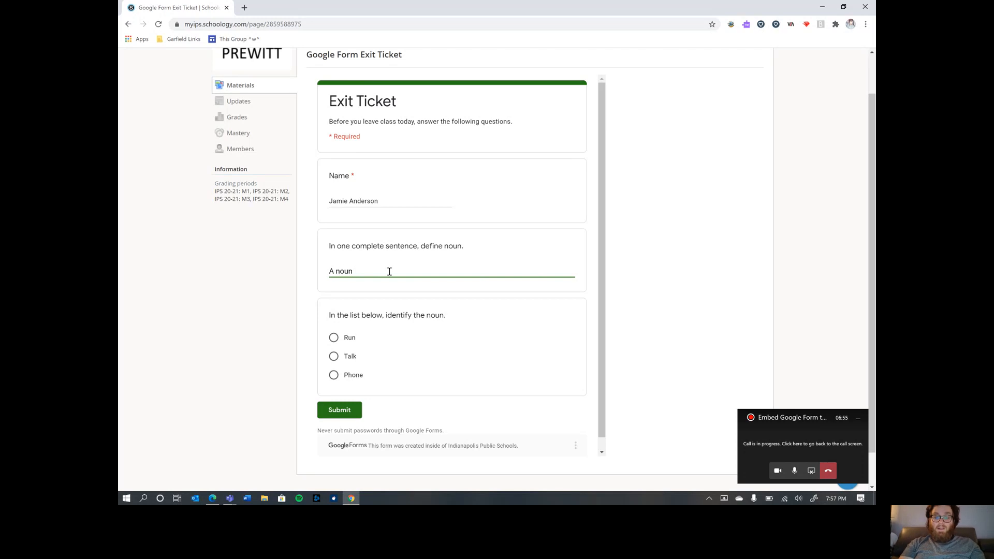
type("is a per")
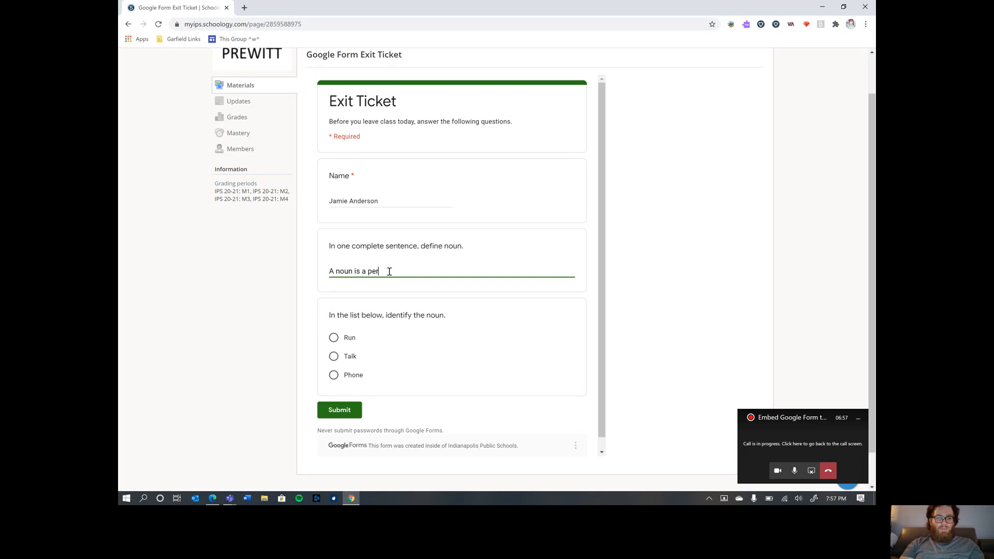
type("son, place, or thing.")
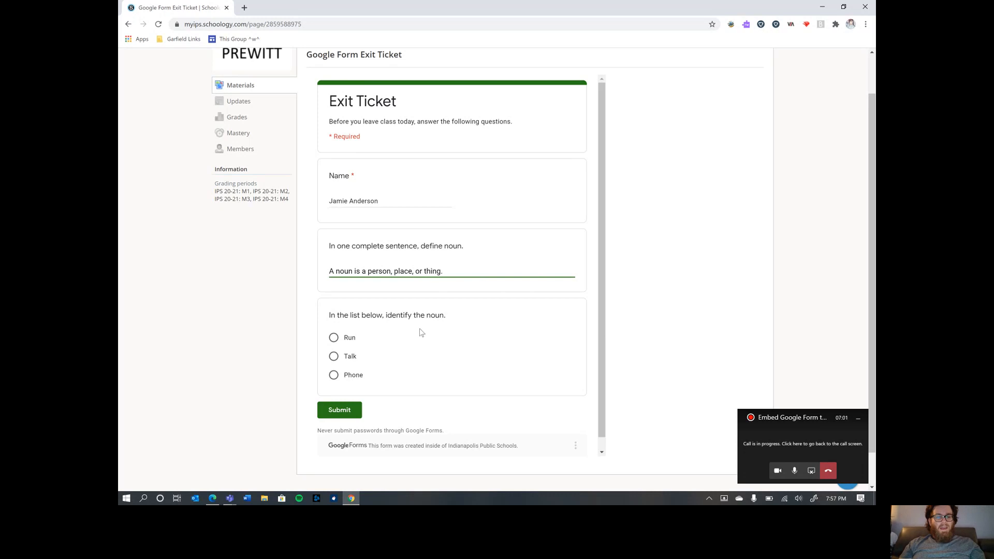
scroll(421, 333, "down", 1)
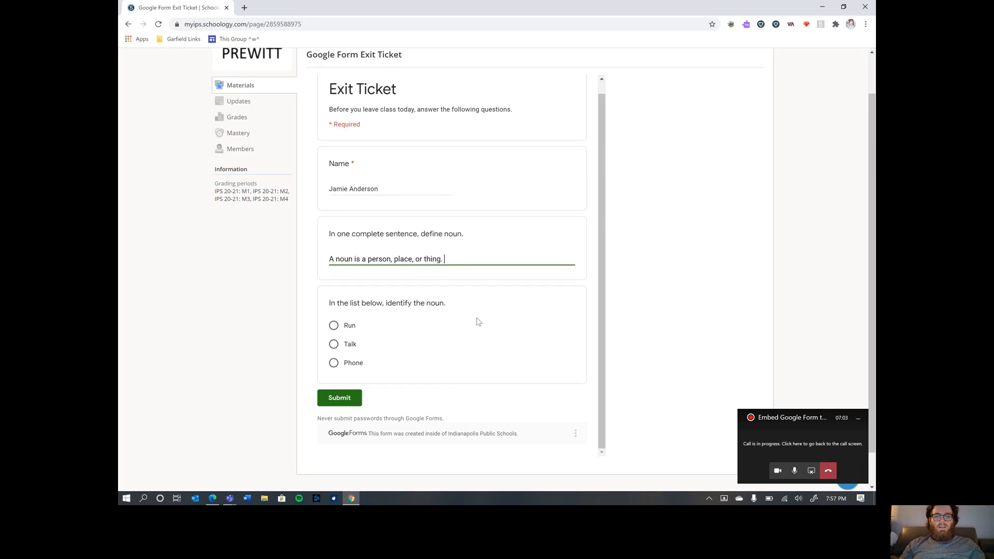
left_click(334, 326)
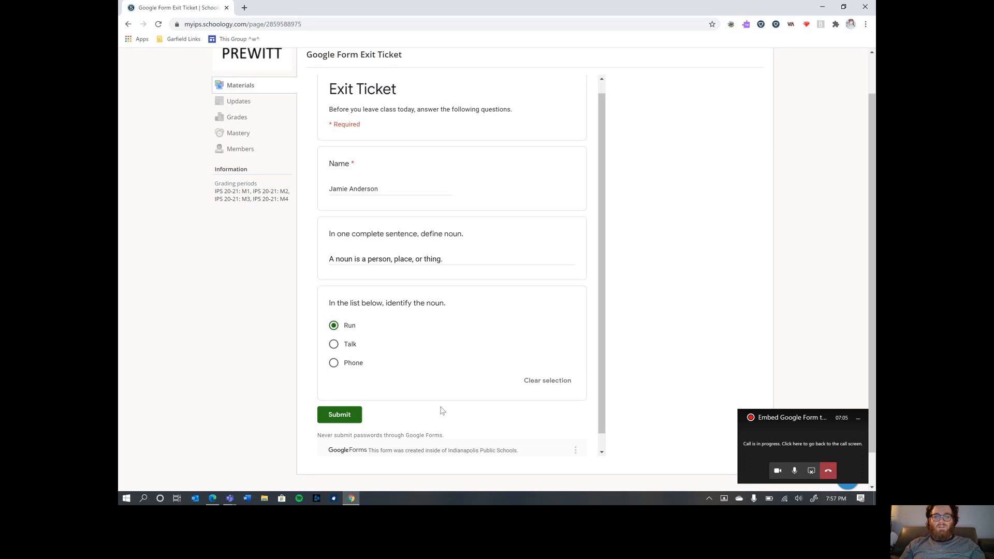
left_click(347, 417)
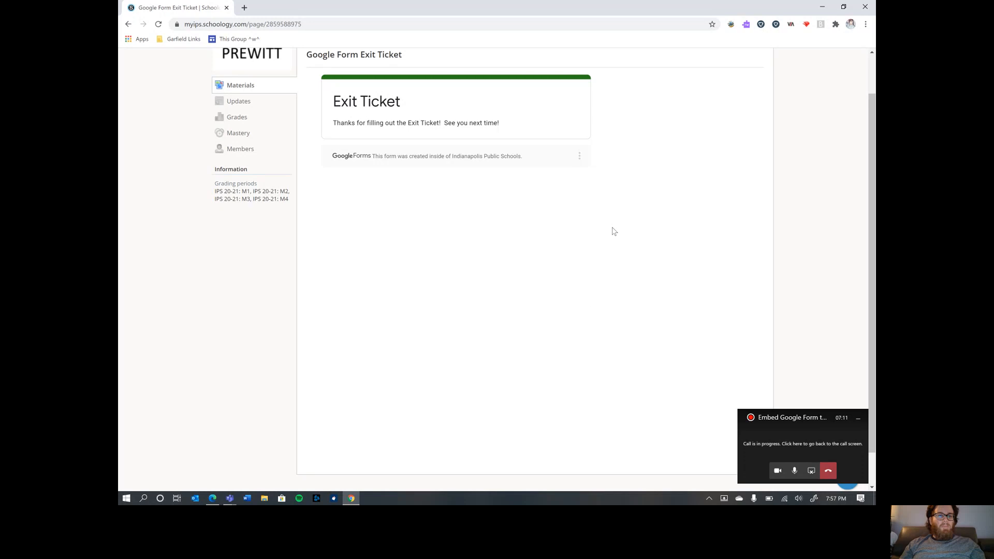
scroll(355, 211, "up", 1)
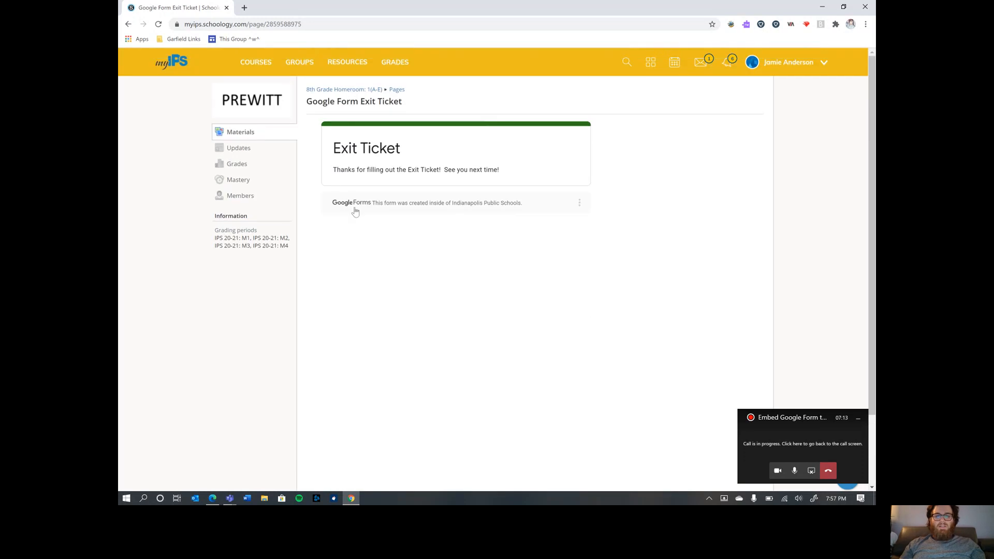
left_click_drag(341, 149, 505, 171)
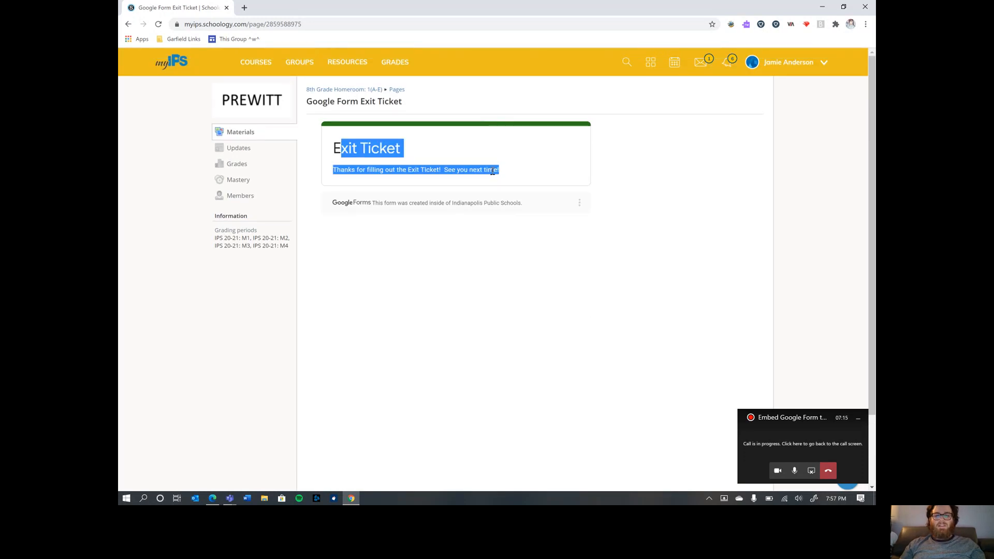
left_click(417, 170)
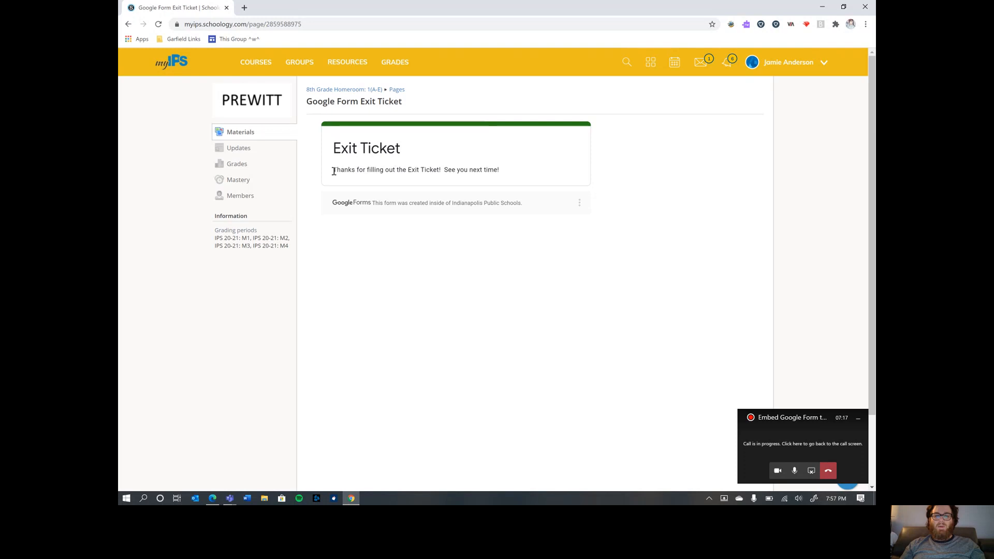
mouse_move(334, 171)
left_mouse_down()
mouse_move(507, 173)
mouse_move(334, 181)
left_mouse_up()
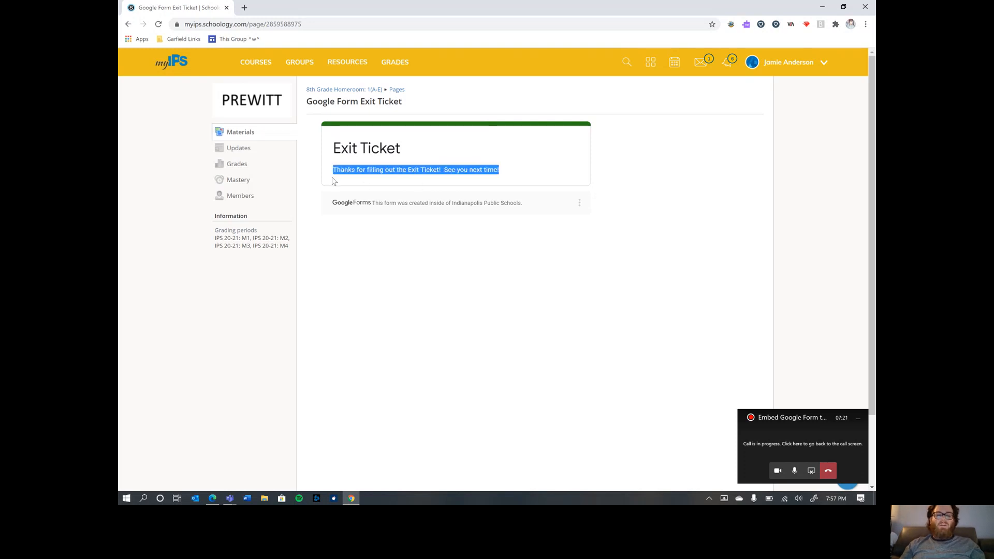
left_click(374, 173)
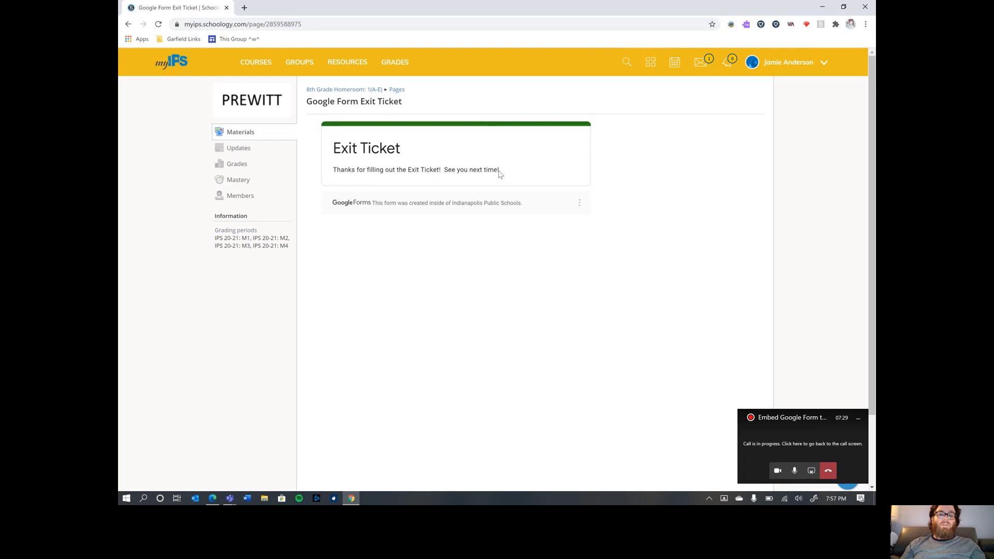
left_click_drag(529, 182, 367, 180)
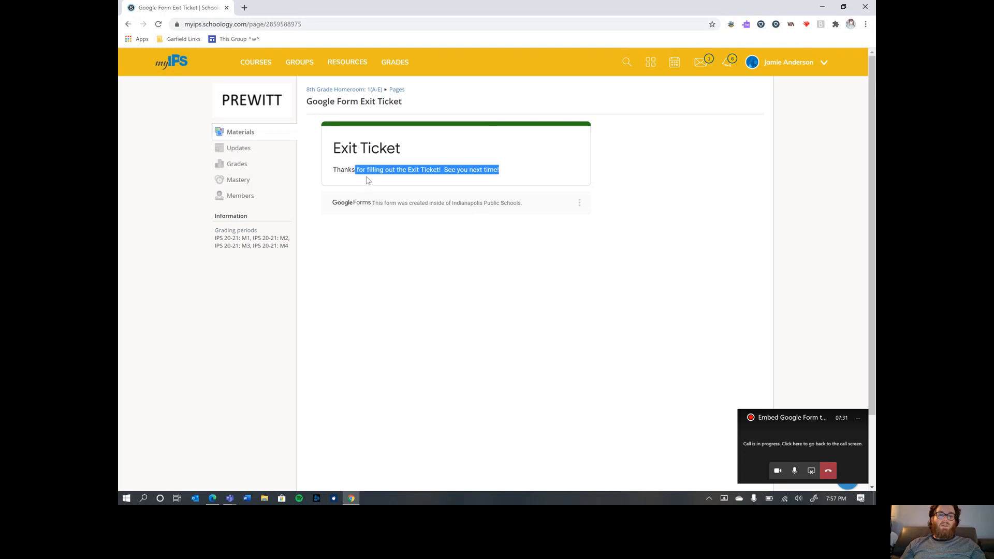
left_click(366, 166)
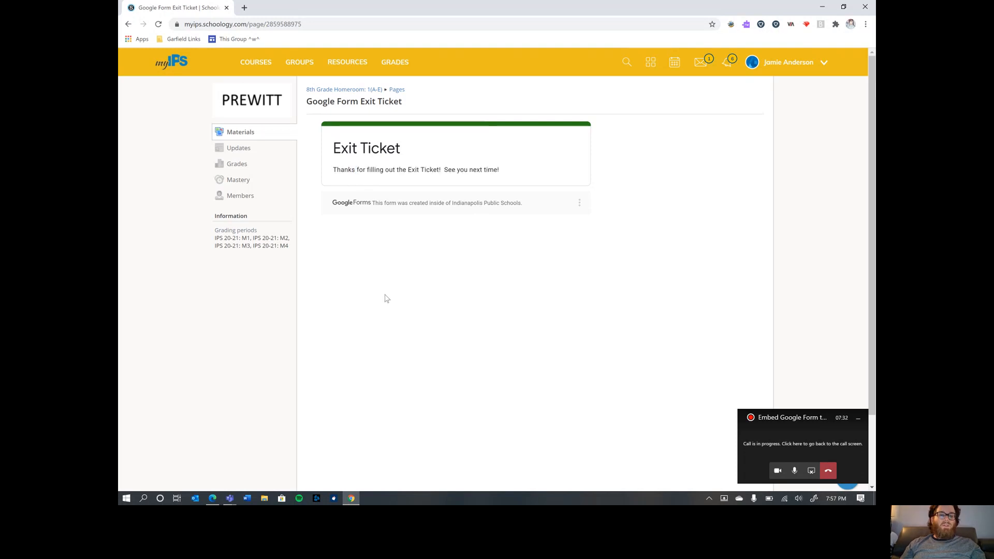
left_click(212, 498)
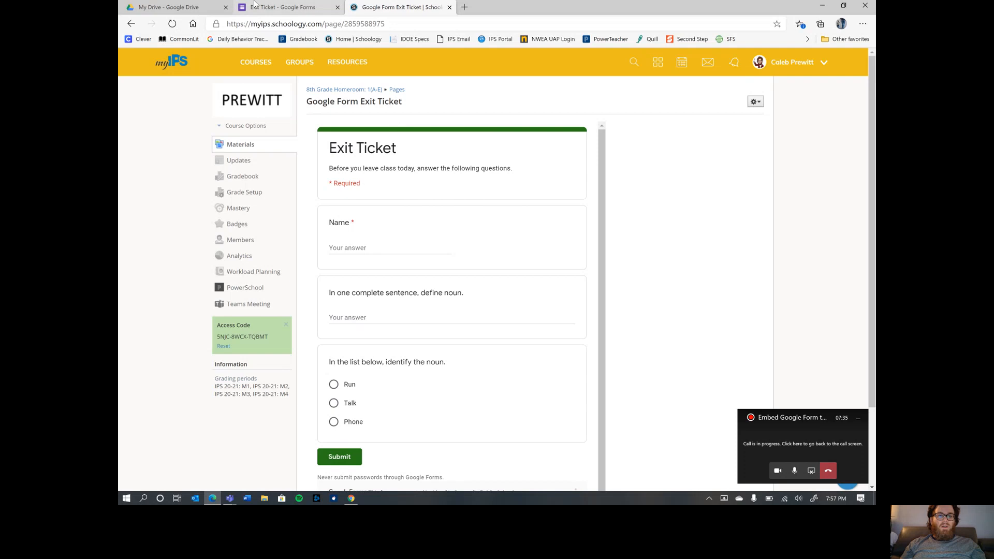
- Switch to the Exit Ticket editor tab in Edge, briefly checking My Drive, to see 1 response
left_click(285, 7)
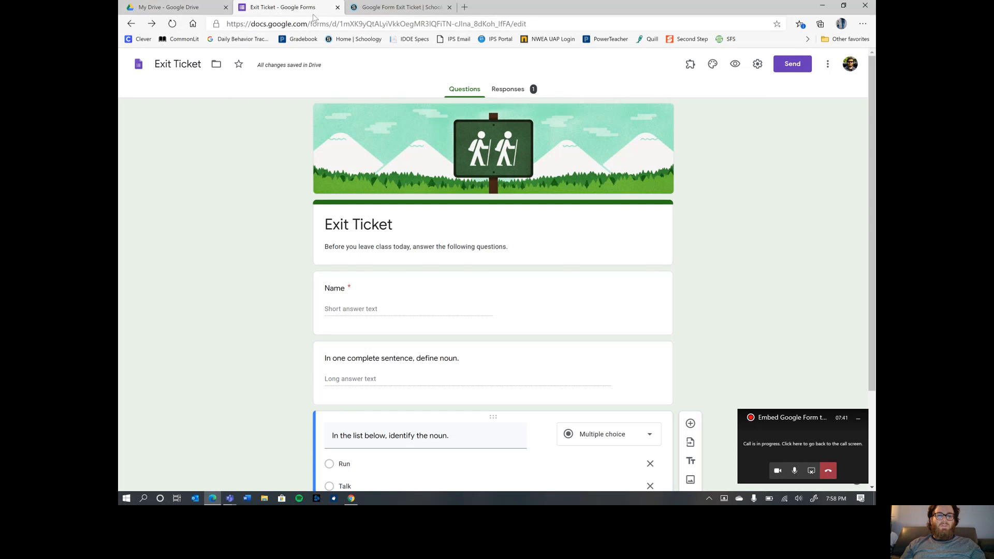
left_click(150, 8)
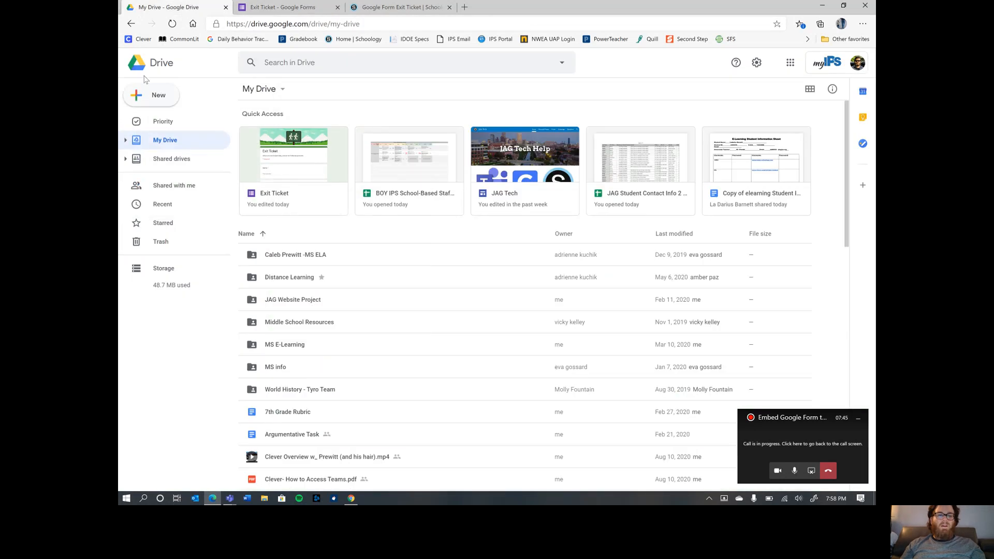
left_click(278, 7)
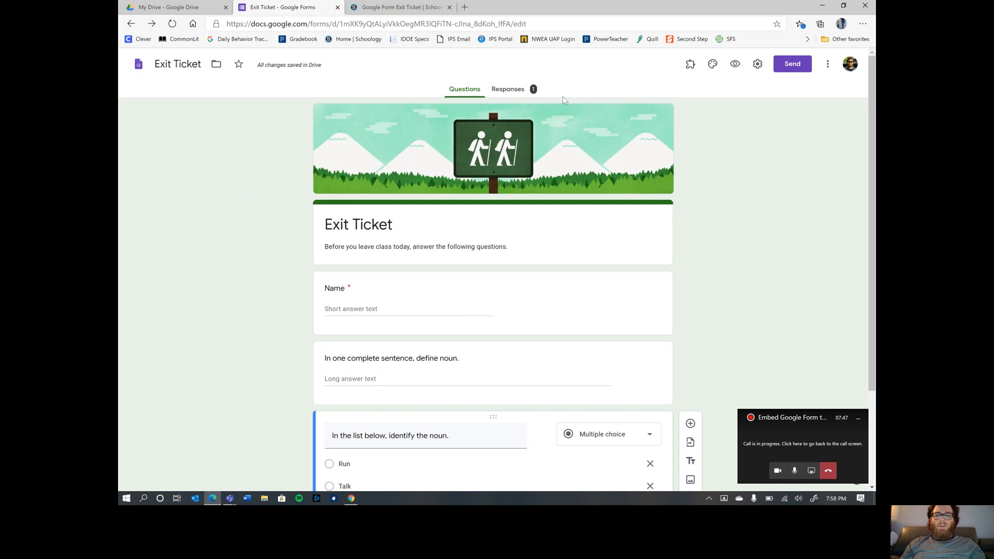
- Review the submitted answers in the Responses Summary, Question and Individual views
left_click(533, 91)
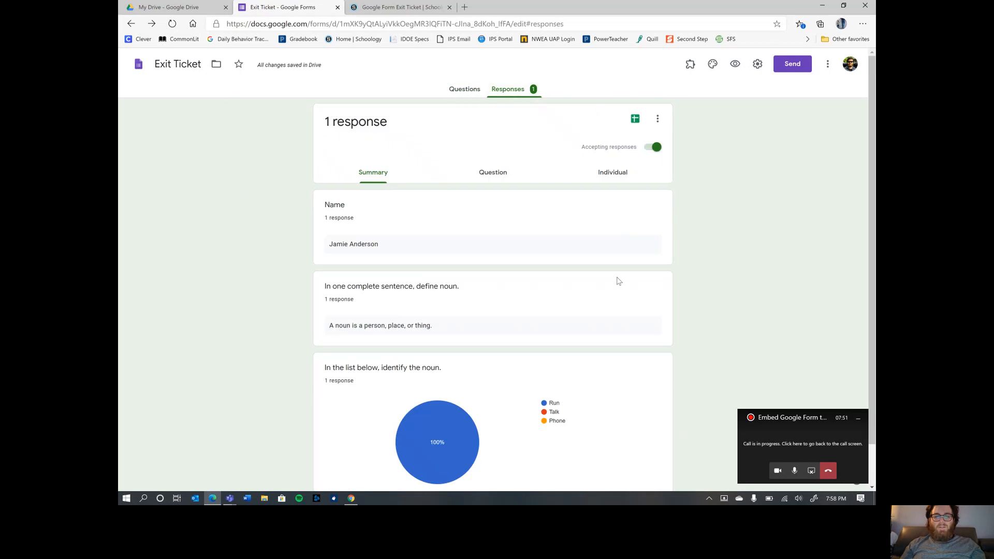
scroll(617, 280, "down", 1)
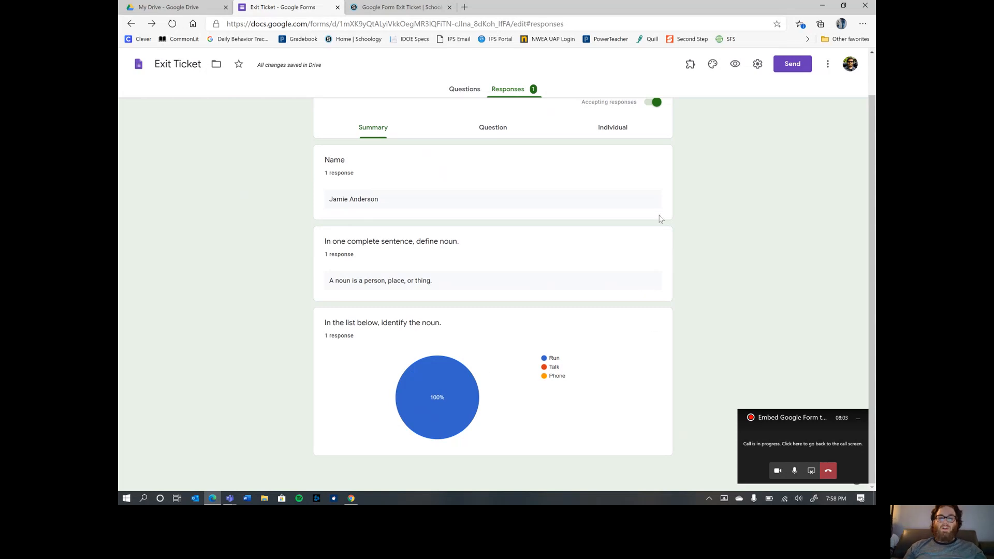
scroll(619, 235, "up", 1)
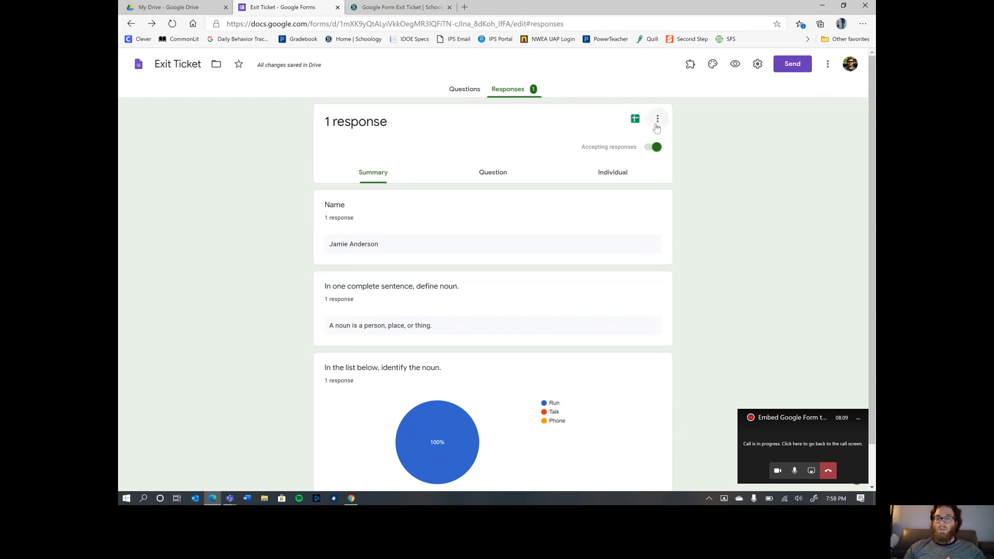
left_click(492, 182)
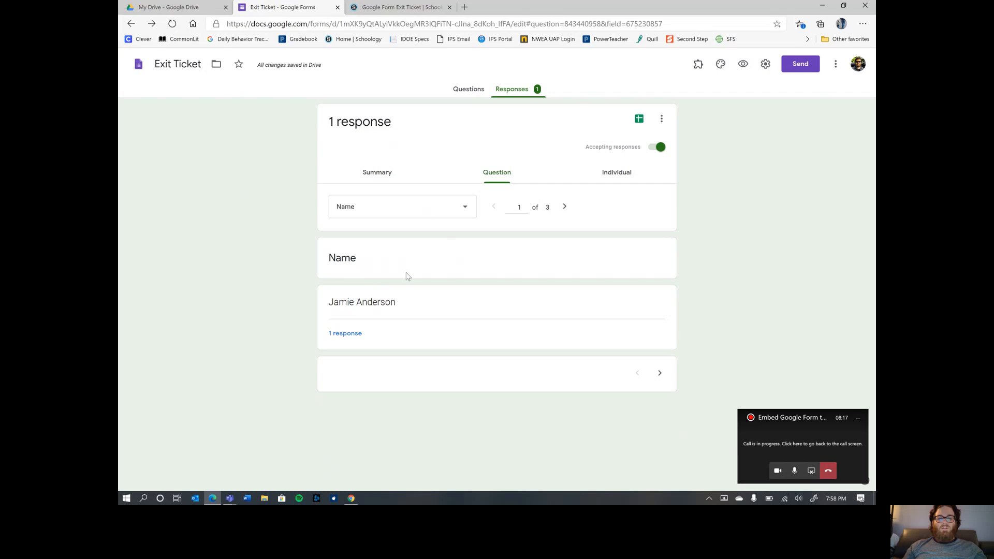
left_click(564, 207)
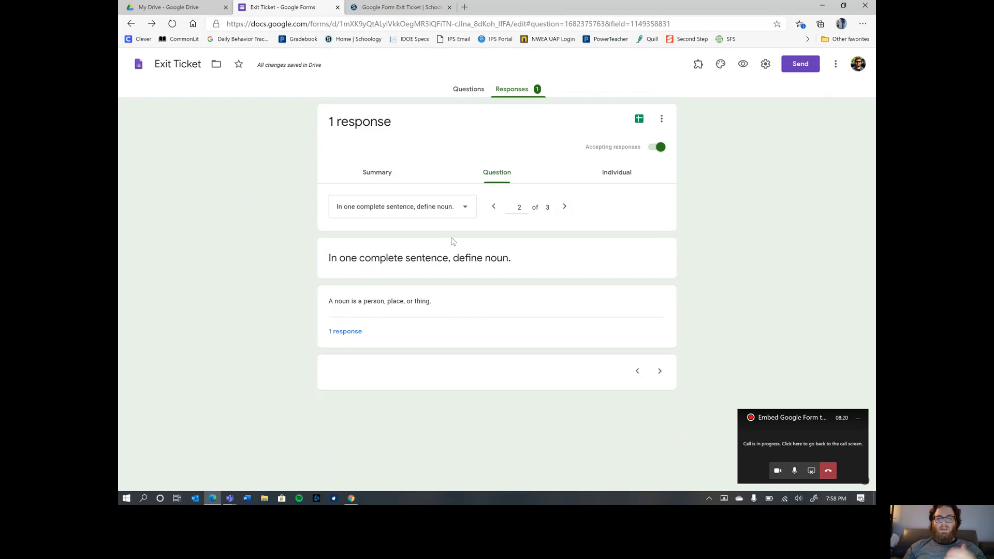
left_click(562, 207)
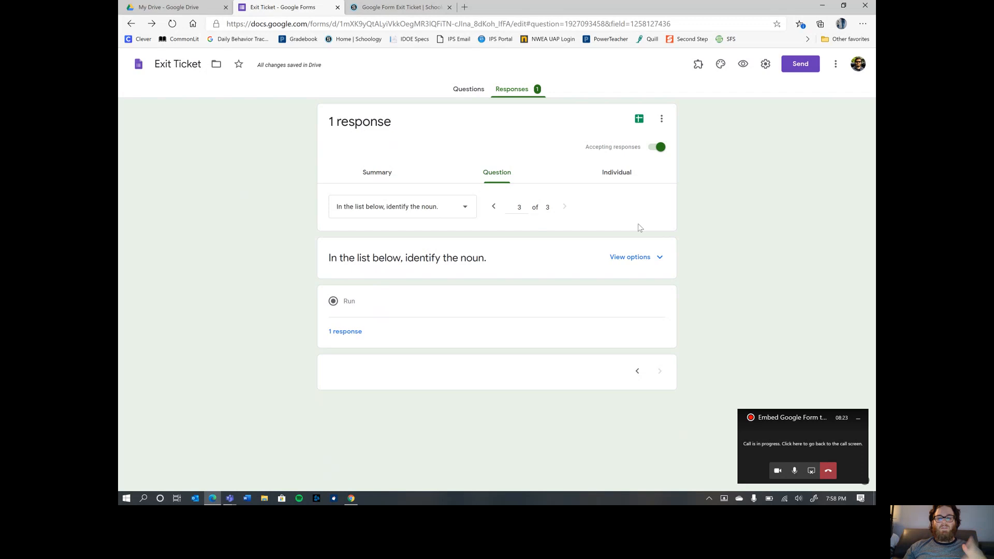
left_click(603, 174)
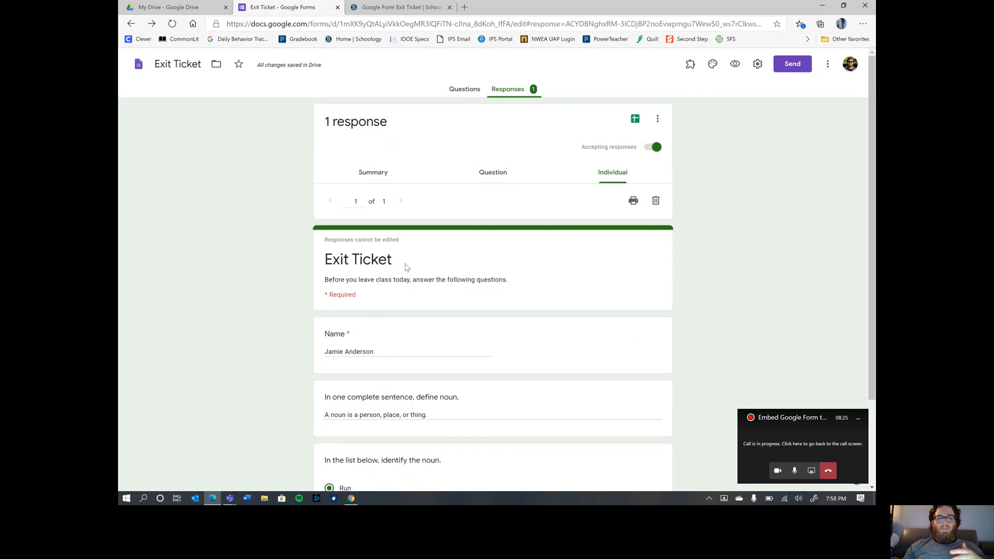
scroll(405, 266, "down", 2)
scroll(426, 262, "up", 2)
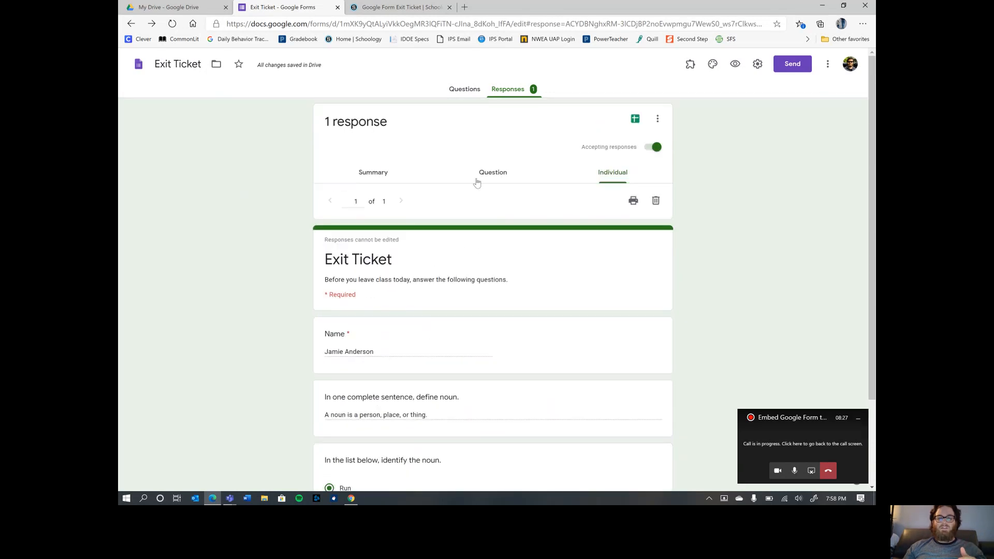
- Recheck the Summary, Question and Individual views, then return to the Questions editor
left_click(374, 175)
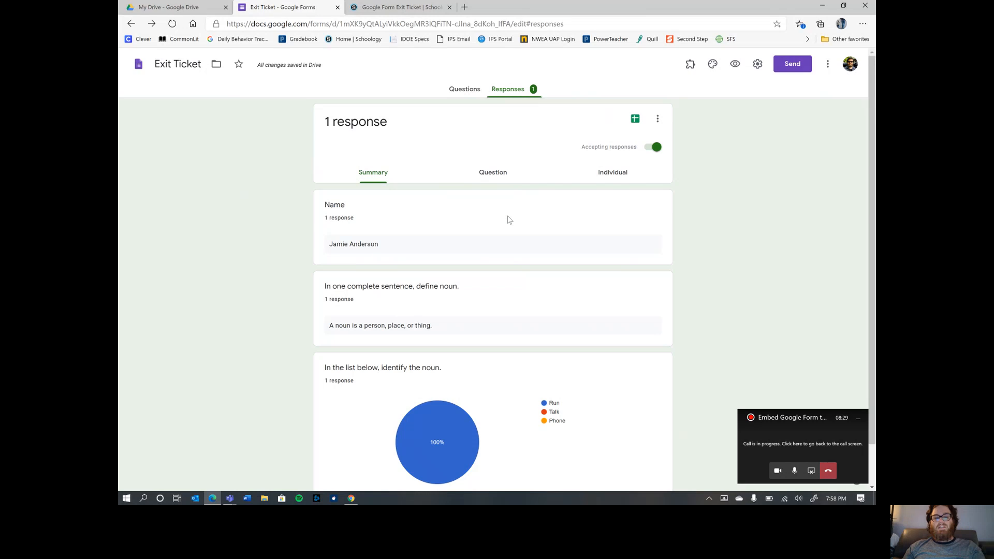
scroll(508, 219, "down", 1)
left_click(498, 129)
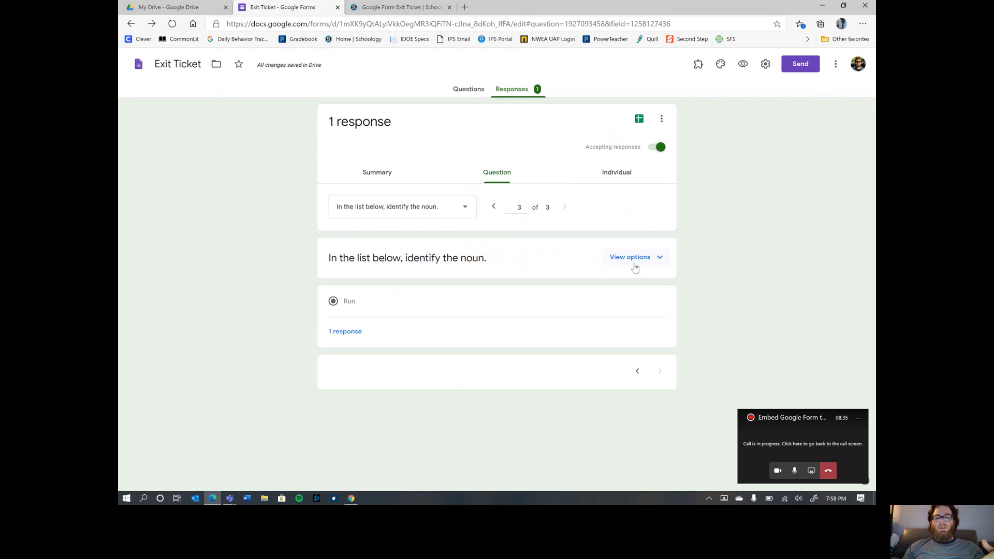
left_click(594, 178)
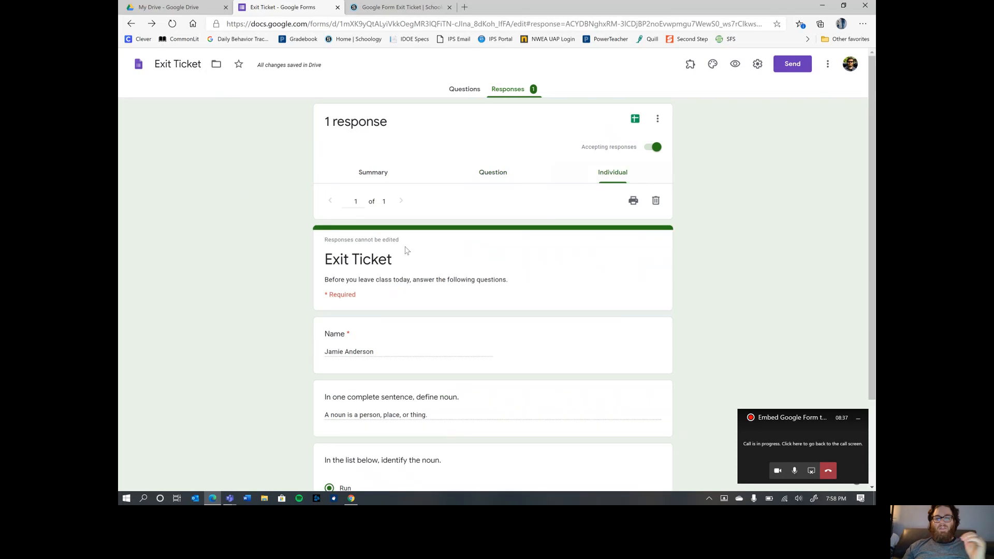
scroll(406, 250, "down", 2)
scroll(503, 262, "up", 2)
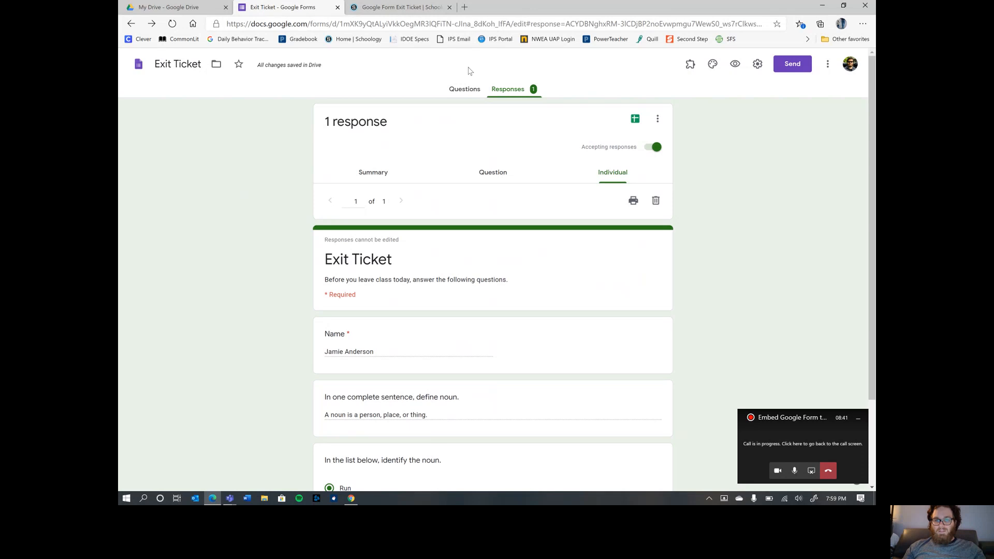
left_click(455, 91)
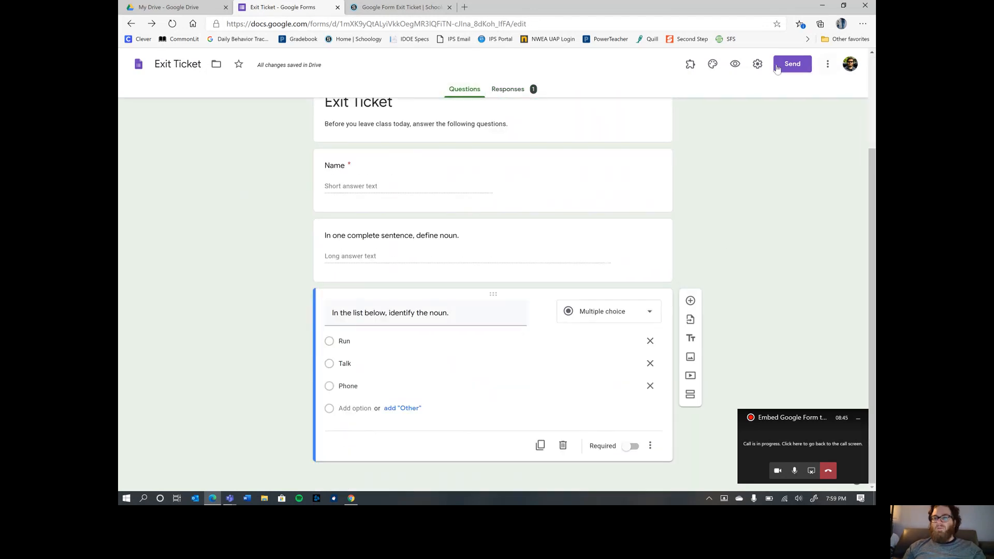
left_click(756, 65)
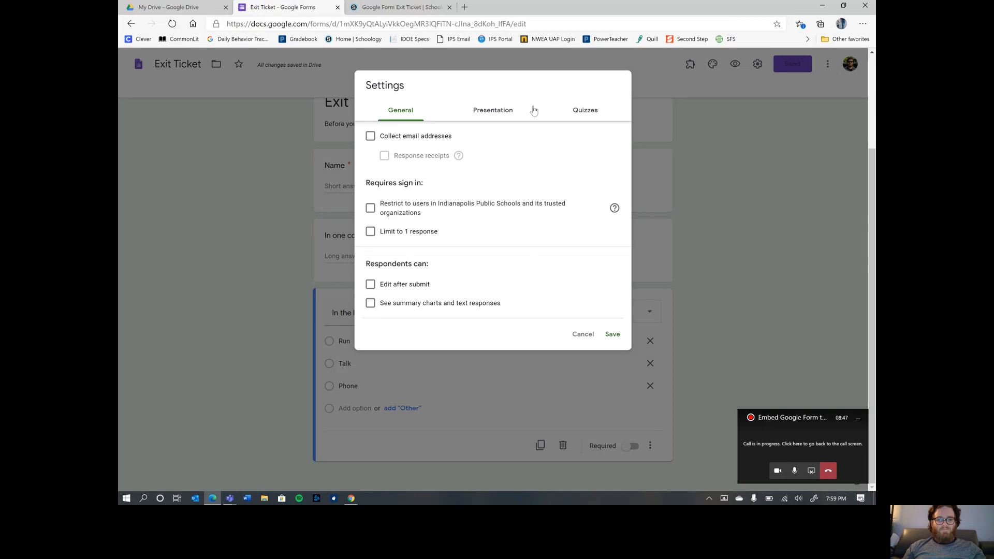
left_click(579, 115)
left_click(506, 112)
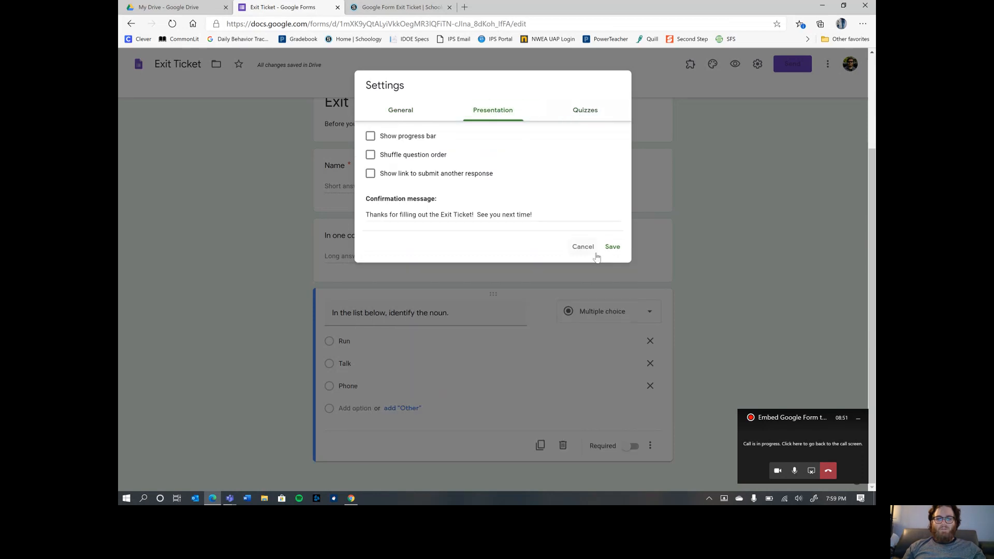
left_click(570, 247)
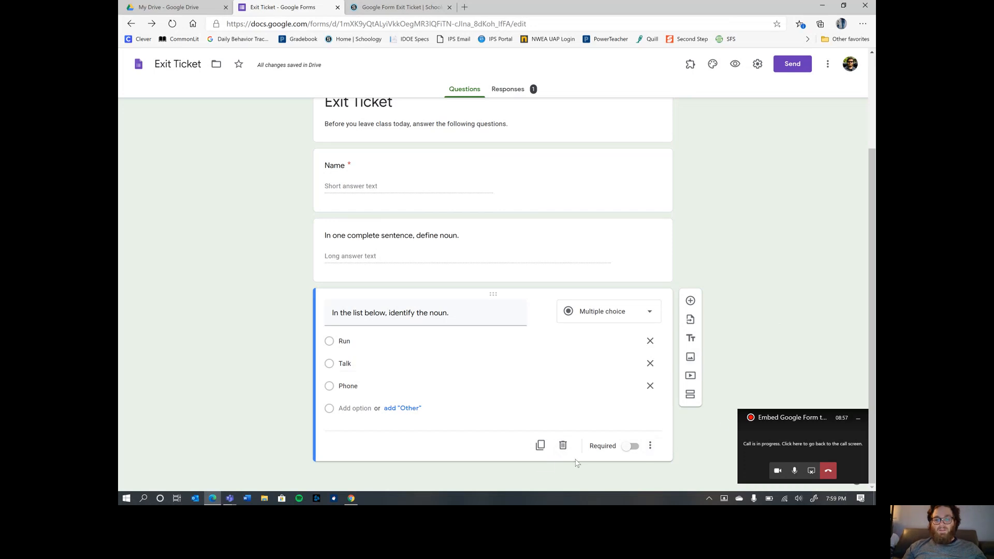
- Turn on Required for the noun-identification multiple-choice question
left_click(630, 446)
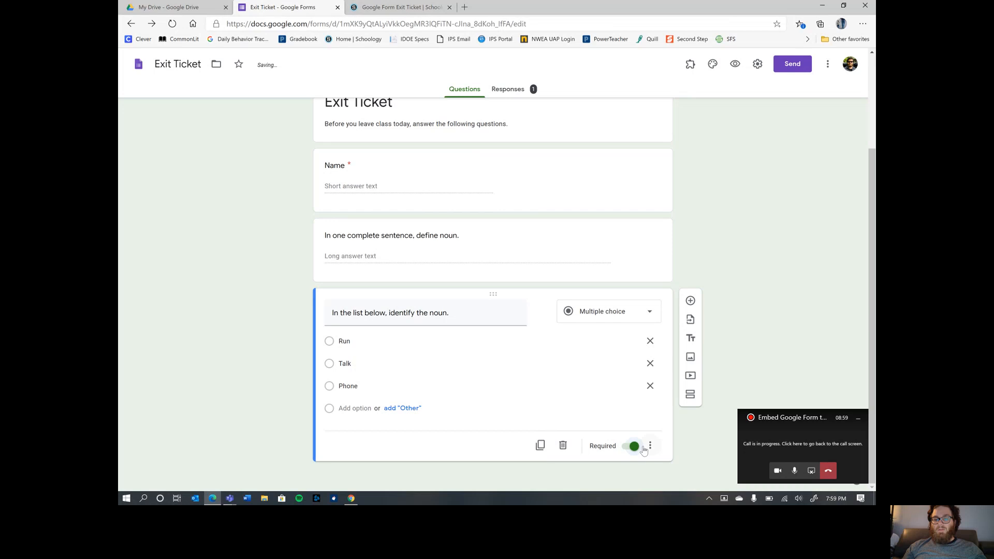
left_click(650, 446)
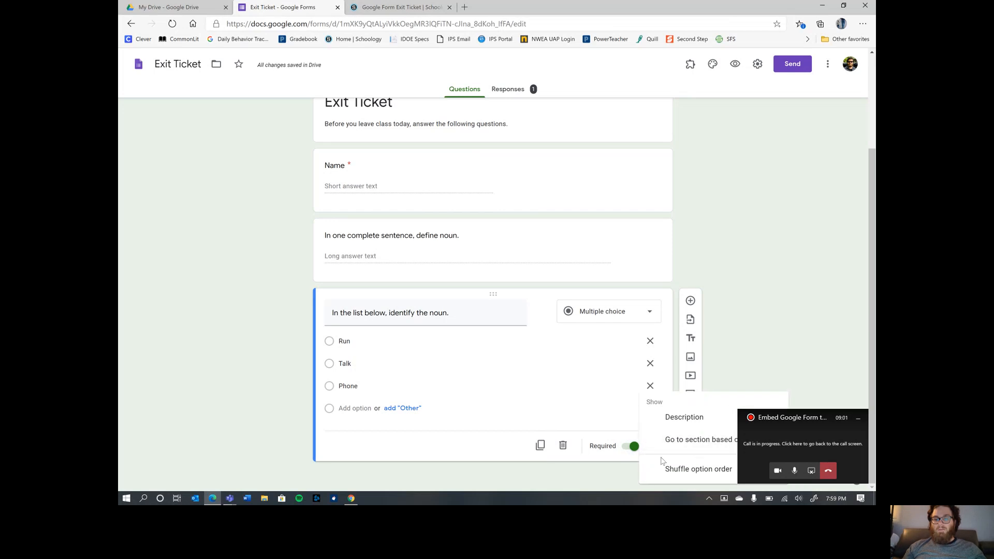
left_click(744, 344)
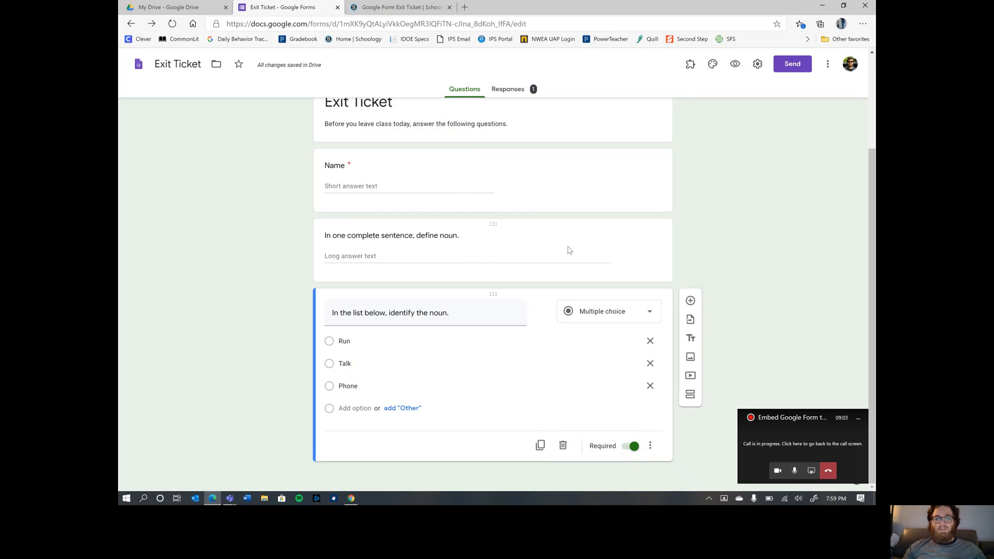
scroll(563, 250, "up", 3)
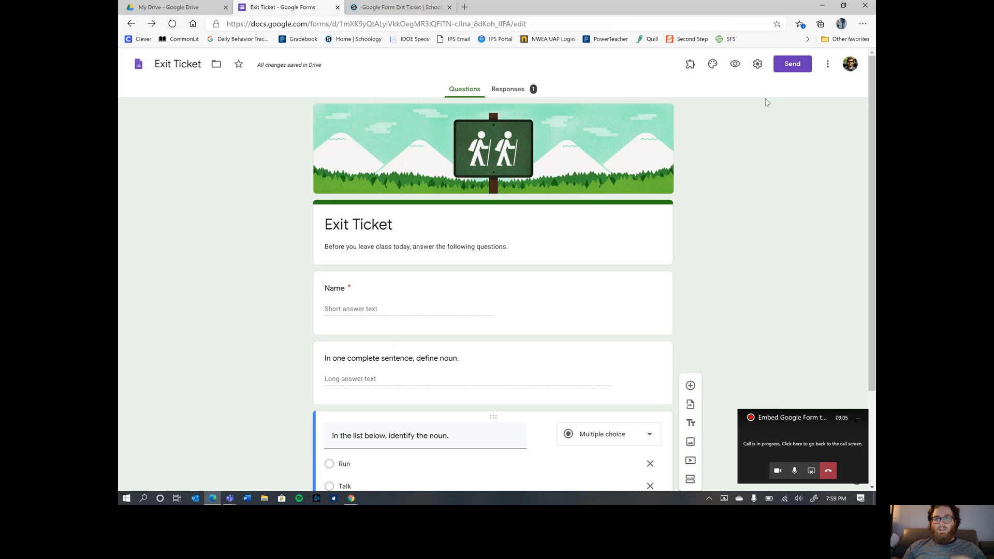
scroll(642, 265, "down", 3)
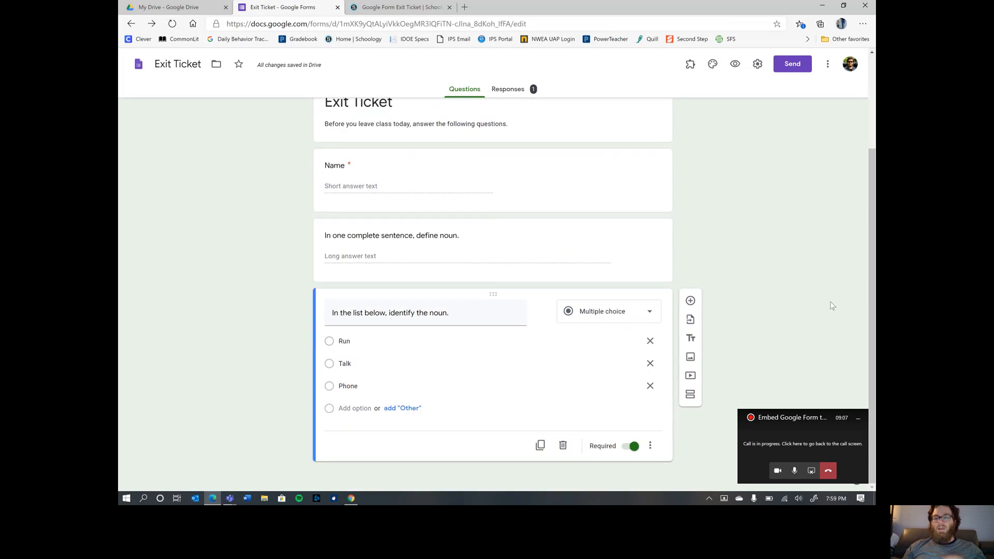
scroll(749, 290, "up", 3)
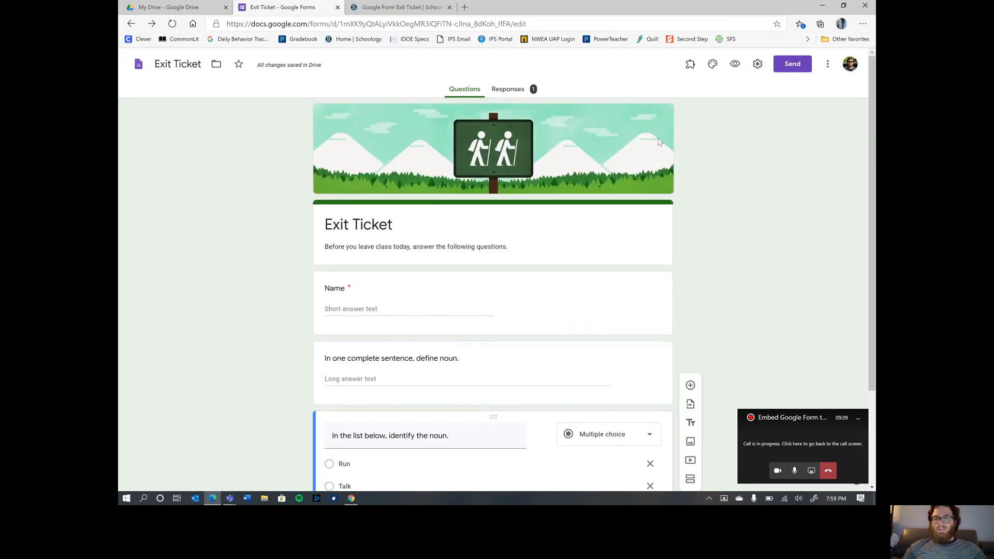
scroll(723, 189, "down", 3)
scroll(727, 187, "up", 3)
scroll(732, 233, "down", 3)
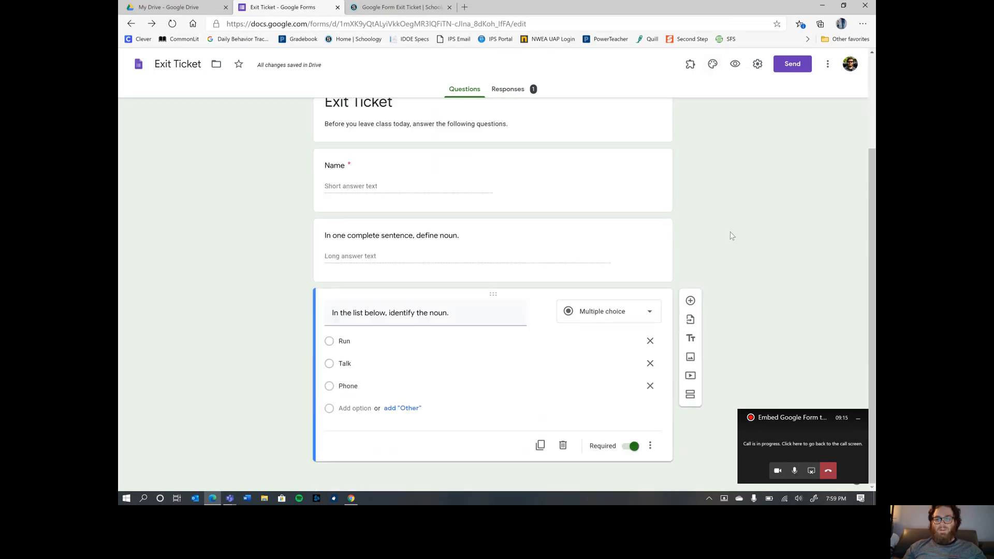
scroll(732, 238, "up", 3)
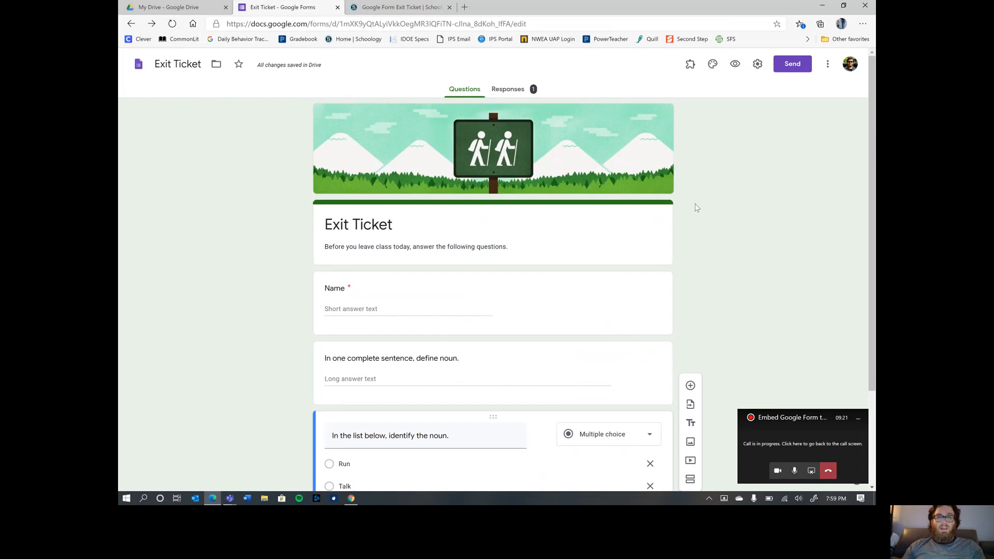
- Open and dismiss the form's ⋮ menu, then bring the Schoology page in Chrome forward
left_click(827, 66)
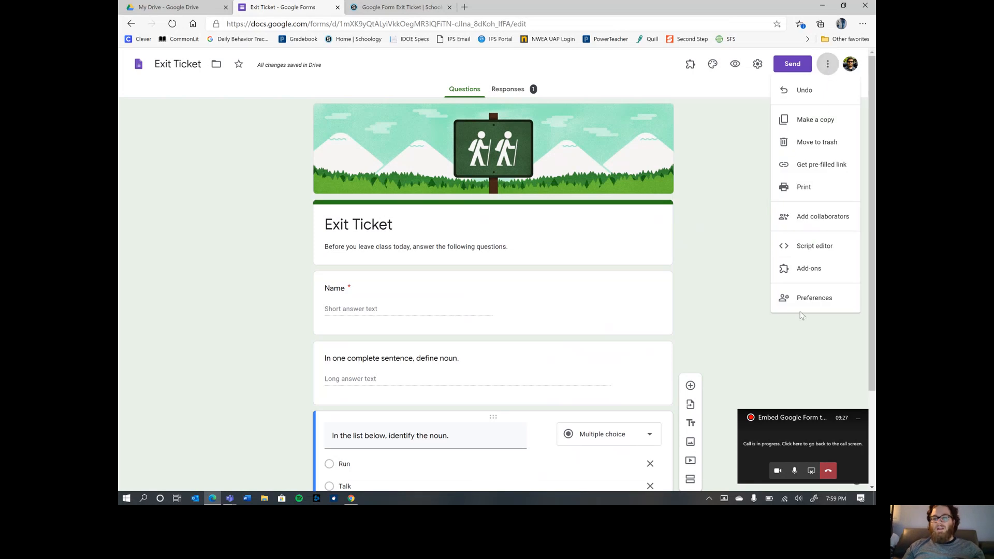
left_click(741, 189)
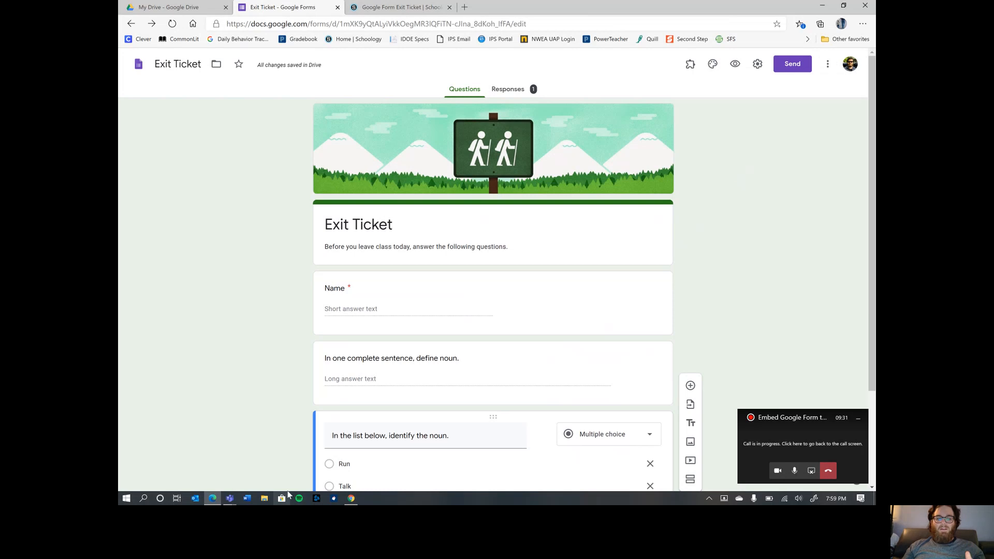
left_click(351, 498)
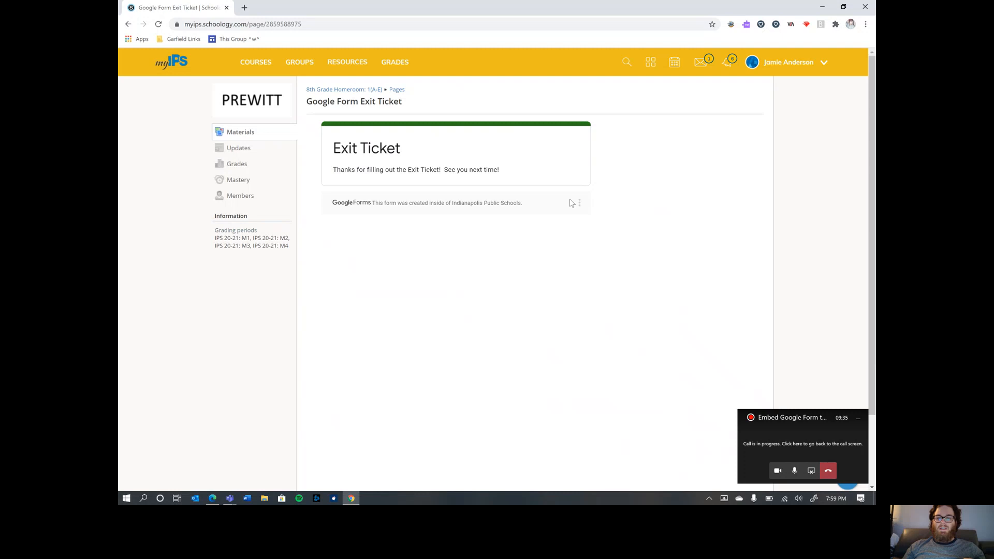
- Reopen the full Teams meeting window and bring up its More actions menu
left_click(811, 447)
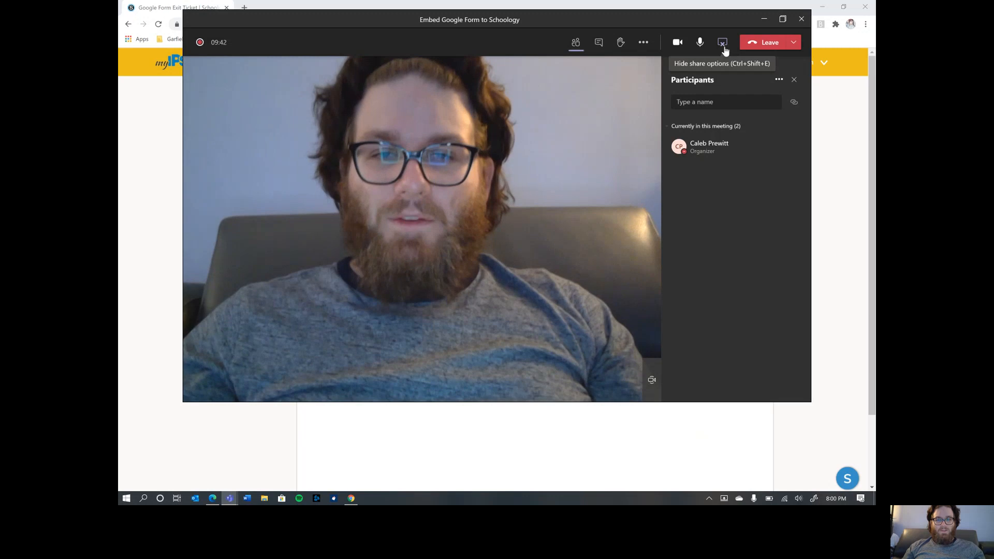
left_click(643, 43)
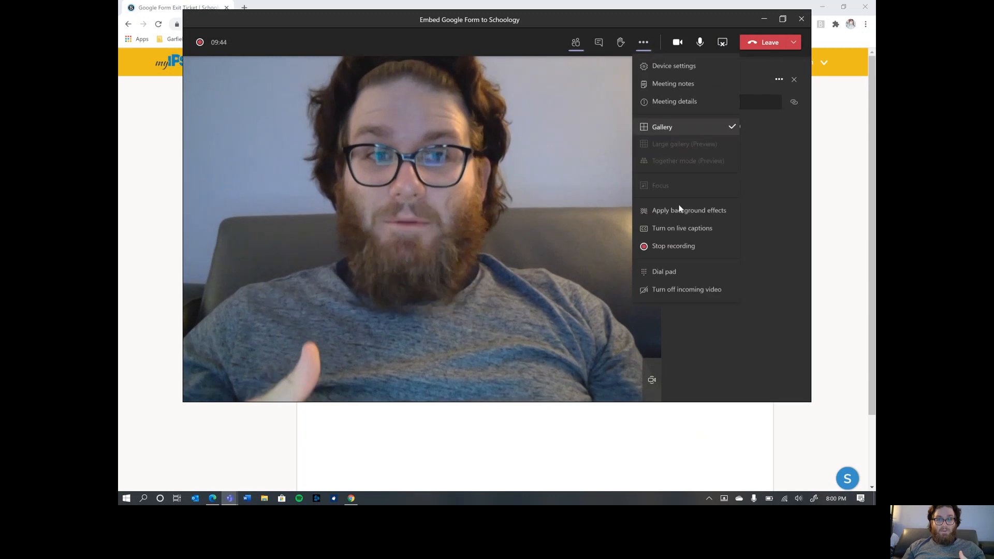